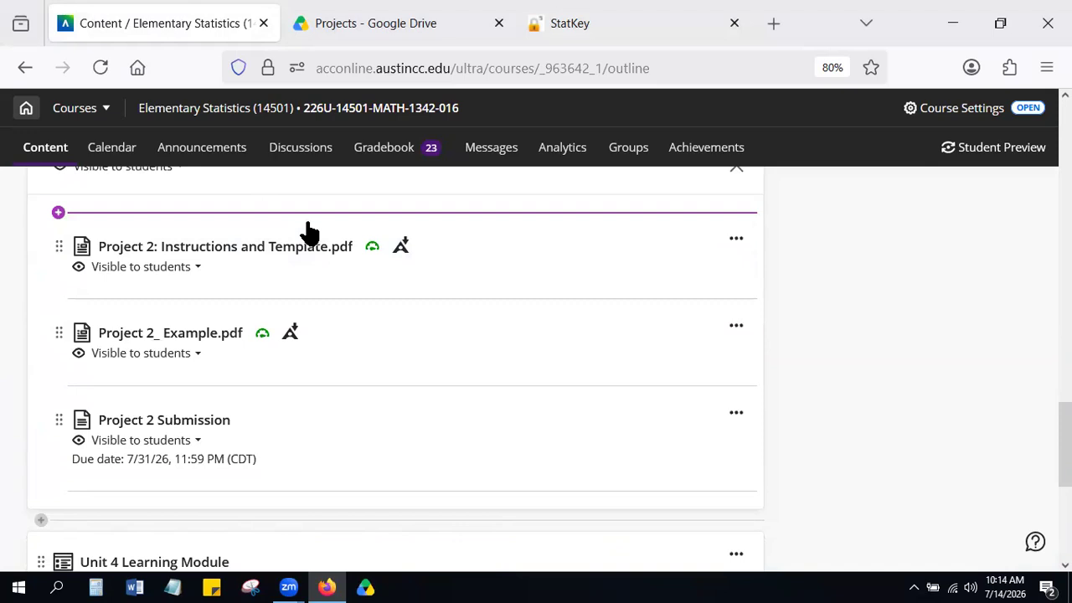
Open Project 2_ Example.pdf, enlarge it, review its confidence interval and randomization test sections, and close it
left_click(193, 338)
scroll(555, 172, "down", 1)
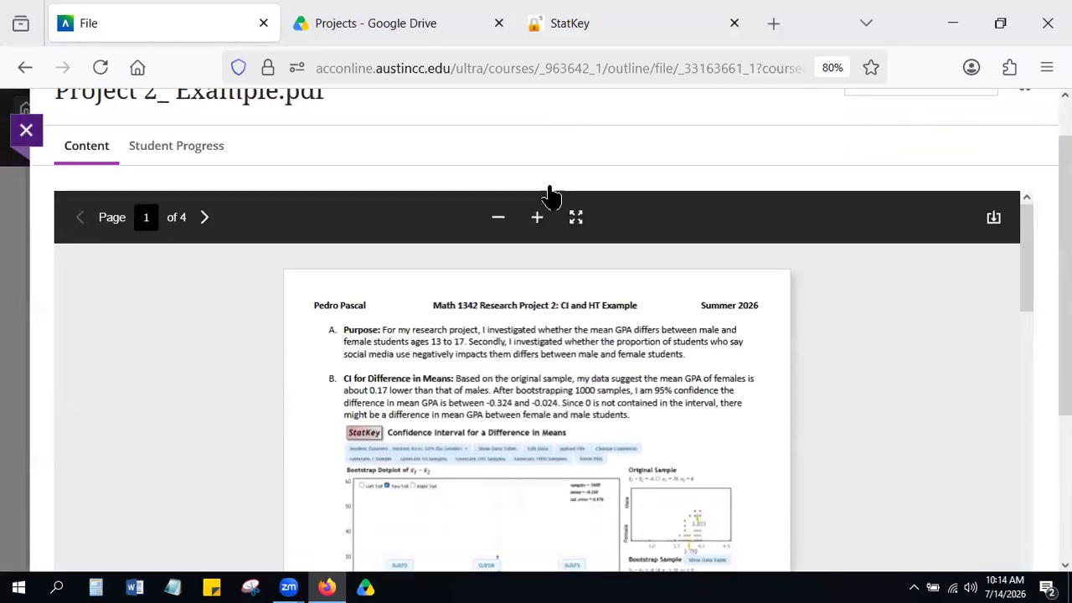
left_click(537, 219)
scroll(607, 285, "down", 3)
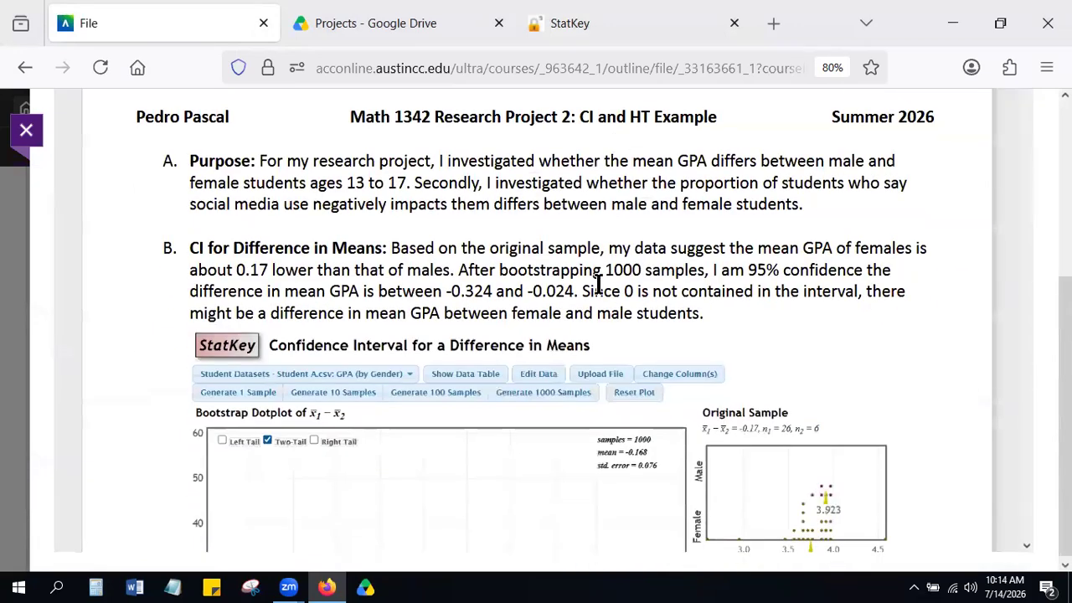
scroll(562, 389, "down", 2)
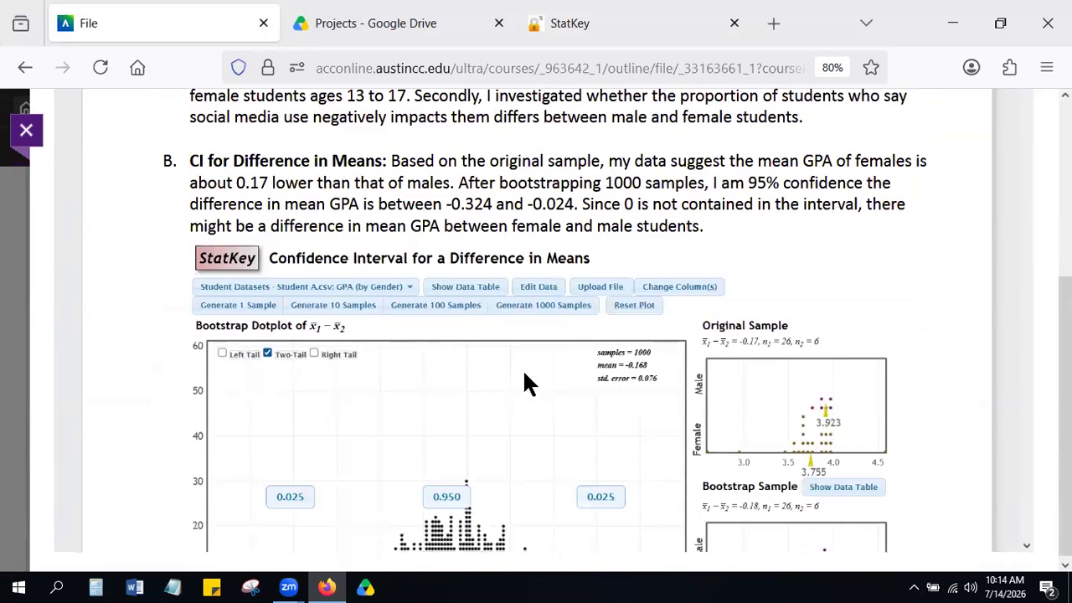
scroll(528, 382, "down", 10)
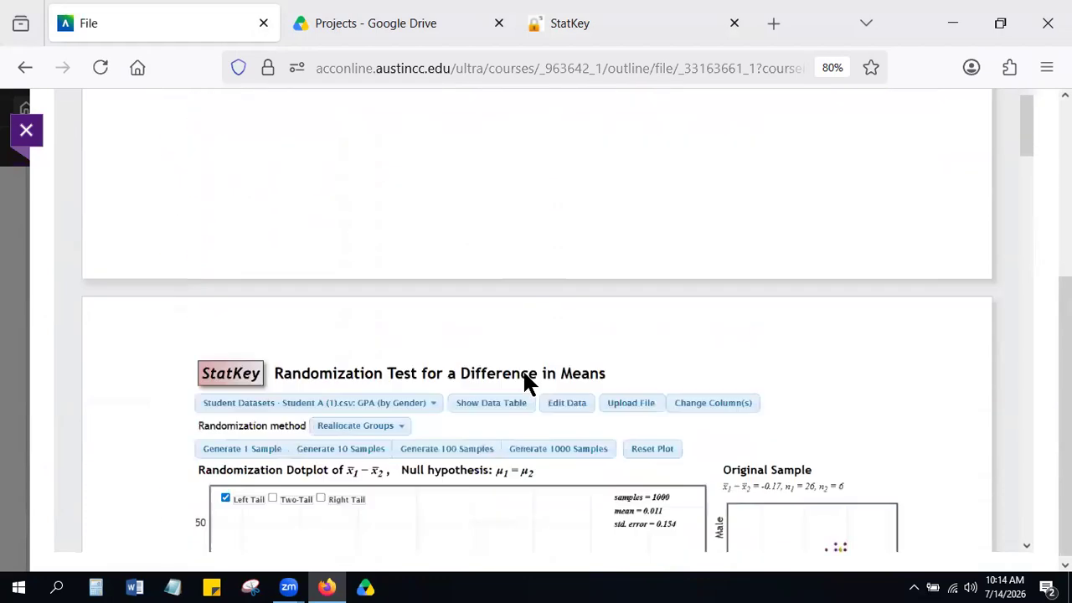
scroll(526, 382, "down", 5)
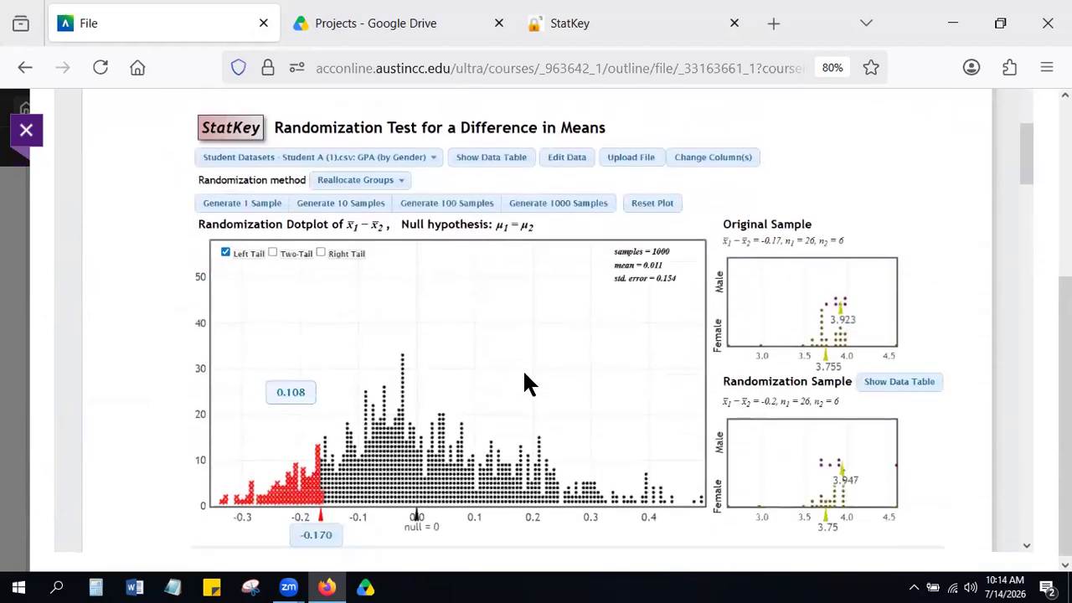
scroll(527, 382, "down", 10)
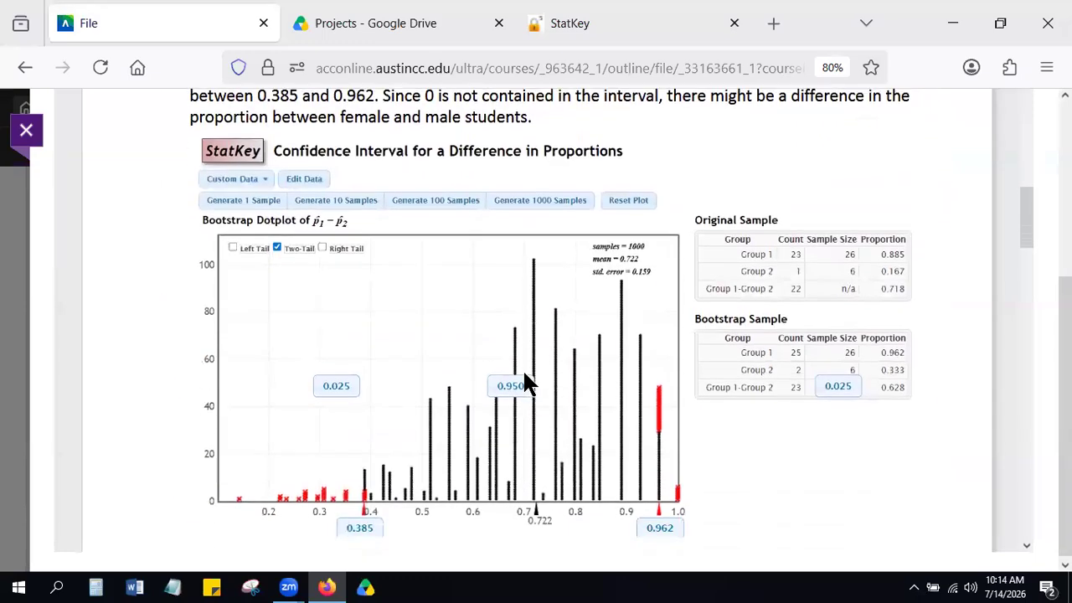
scroll(526, 382, "down", 10)
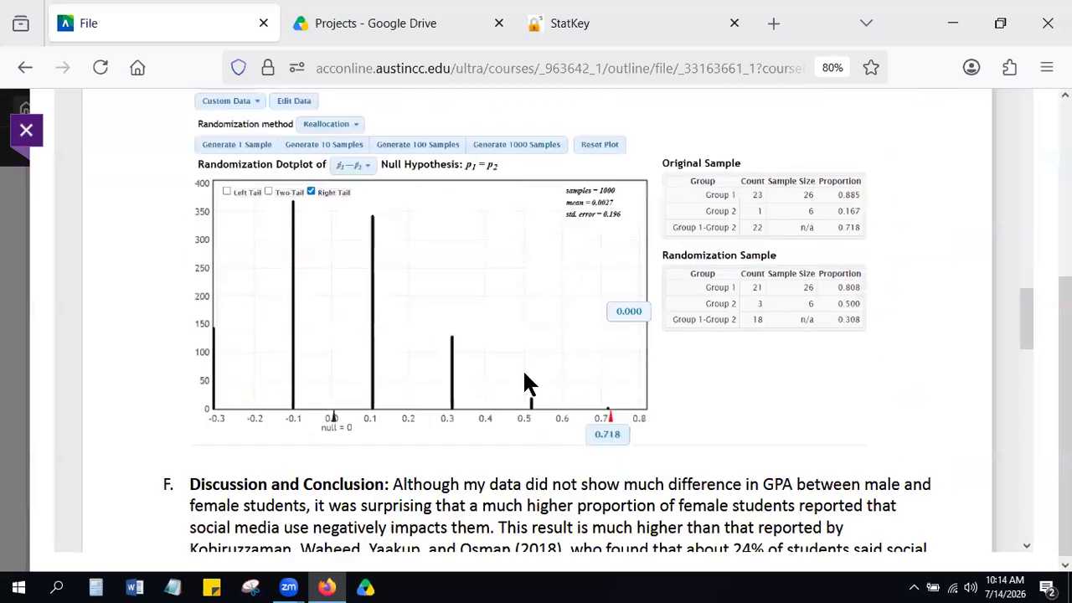
scroll(527, 384, "up", 3)
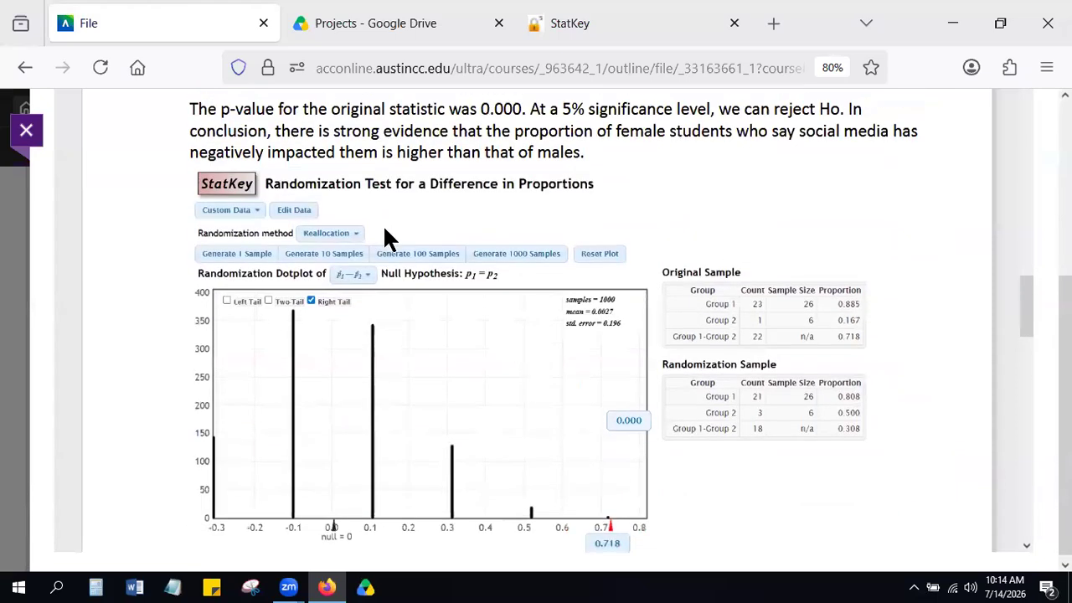
left_click(28, 136)
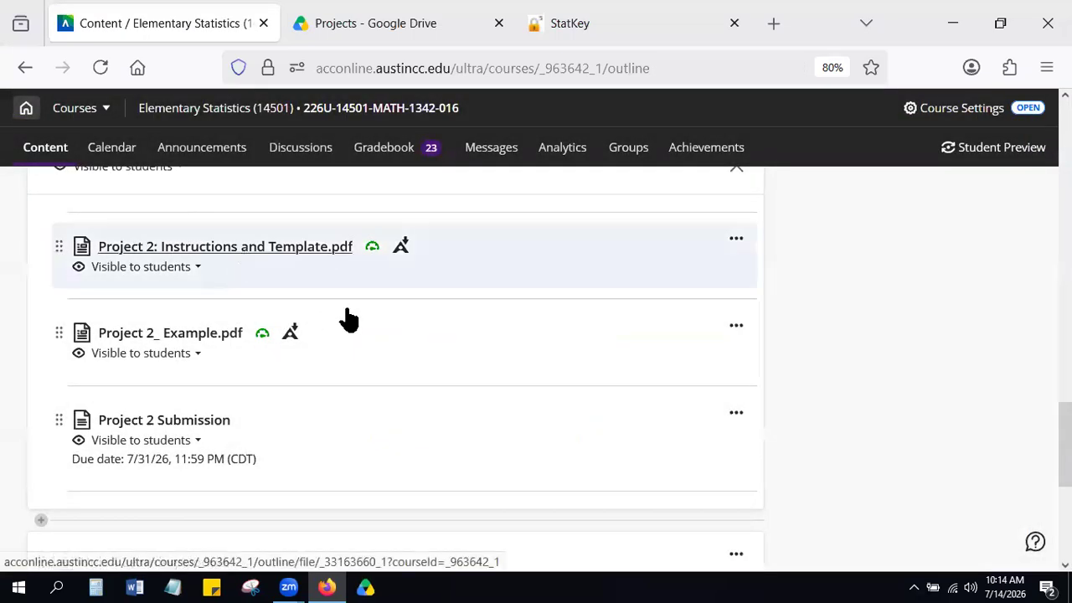
Switch to StatKey and examine the confidence interval and hypothesis test options for differences in means and proportions
left_click(605, 27)
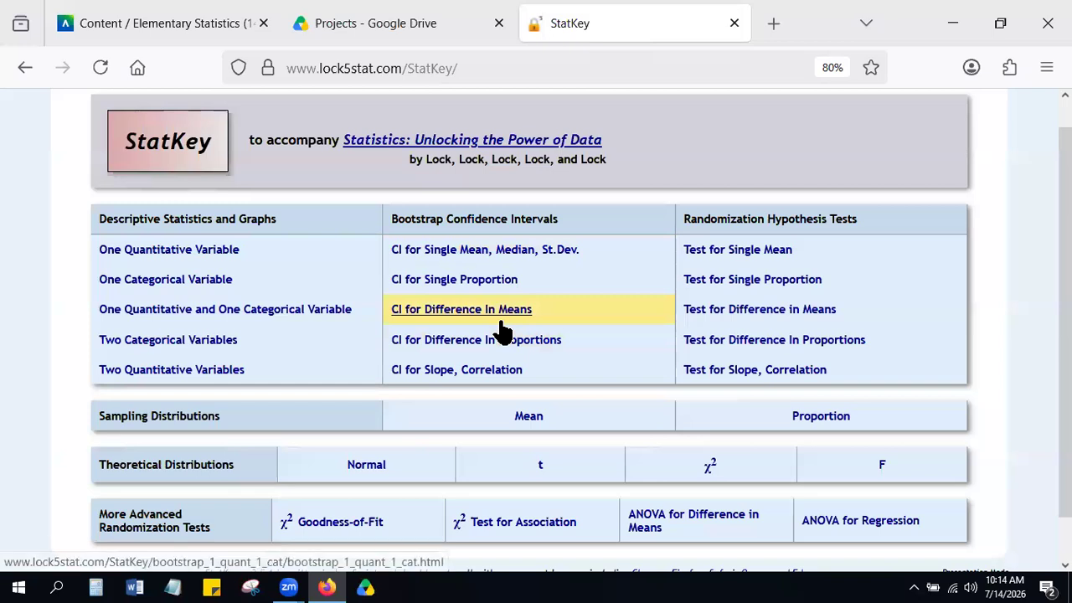
scroll(502, 323, "up", 5)
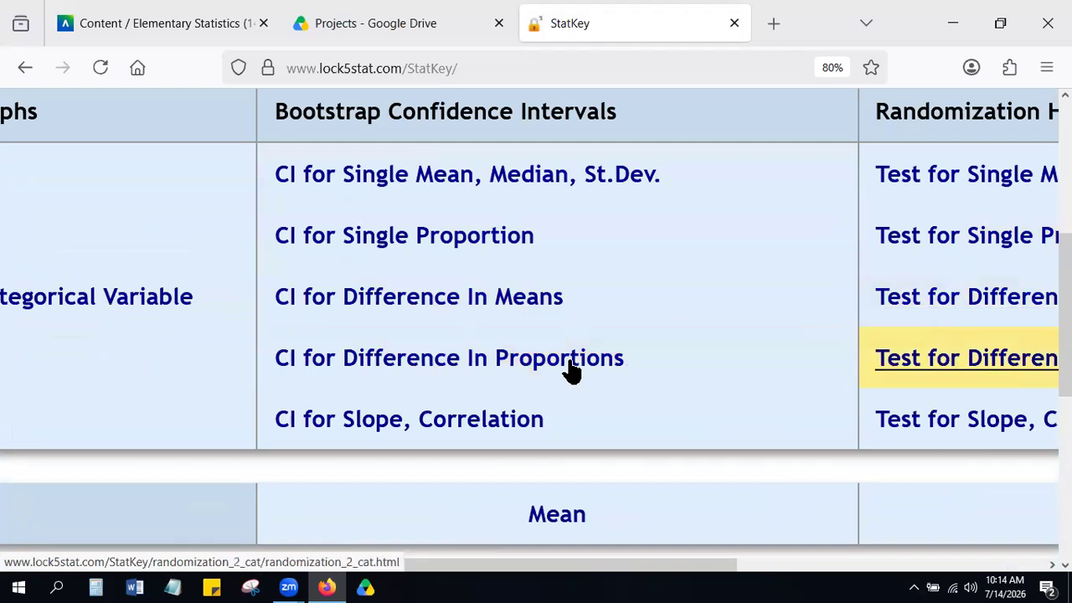
scroll(406, 362, "down", 5)
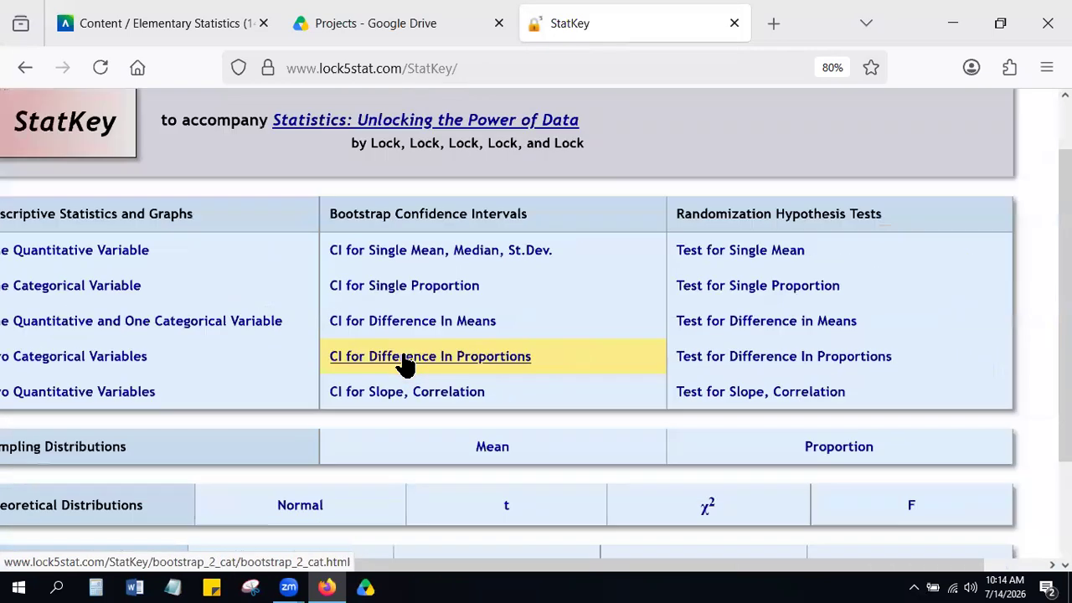
scroll(407, 363, "down", 1)
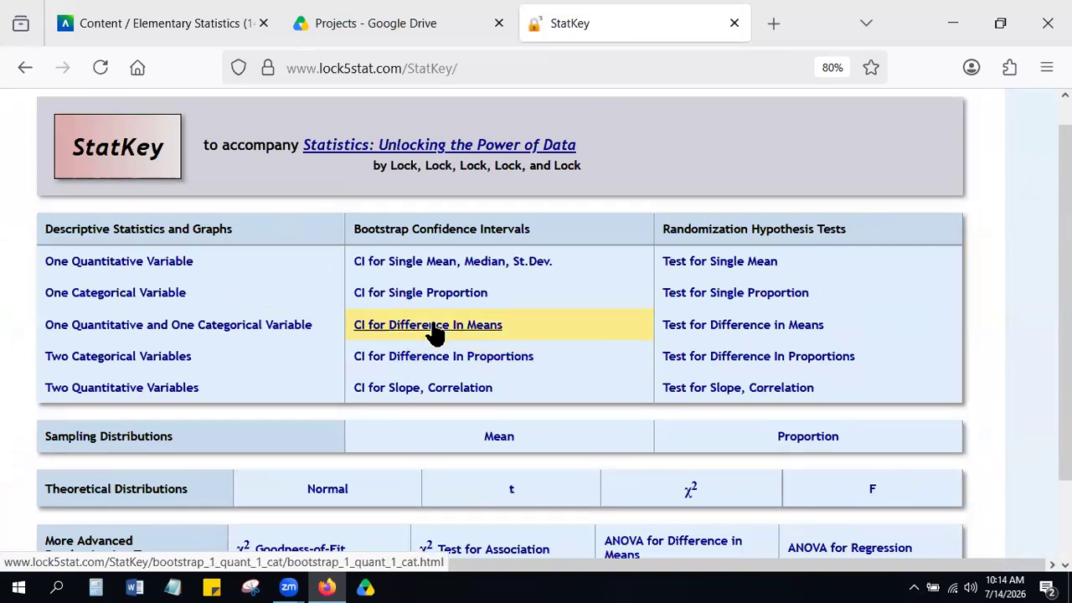
Switch to Google Drive and open the Student Datasets spreadsheet from the Project 1: Descriptive Statistics folder
left_click(419, 31)
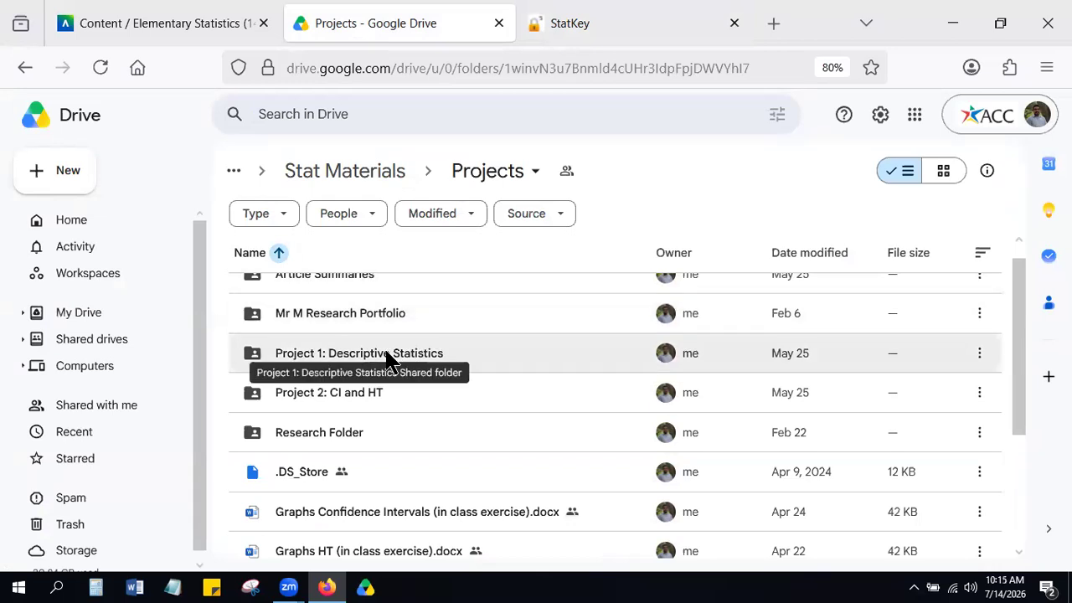
double_click(388, 359)
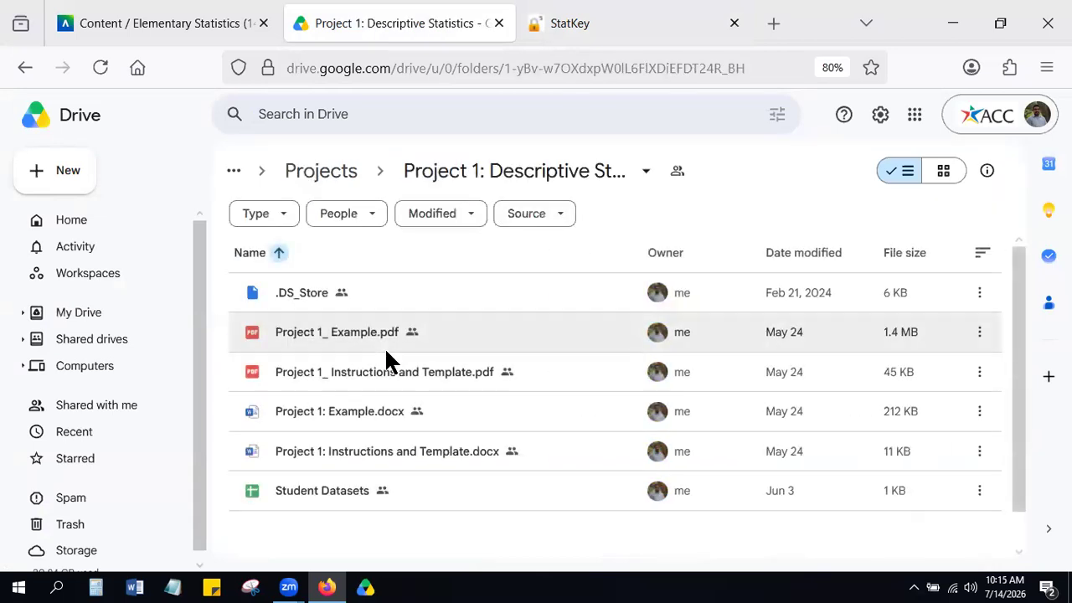
scroll(427, 339, "down", 1)
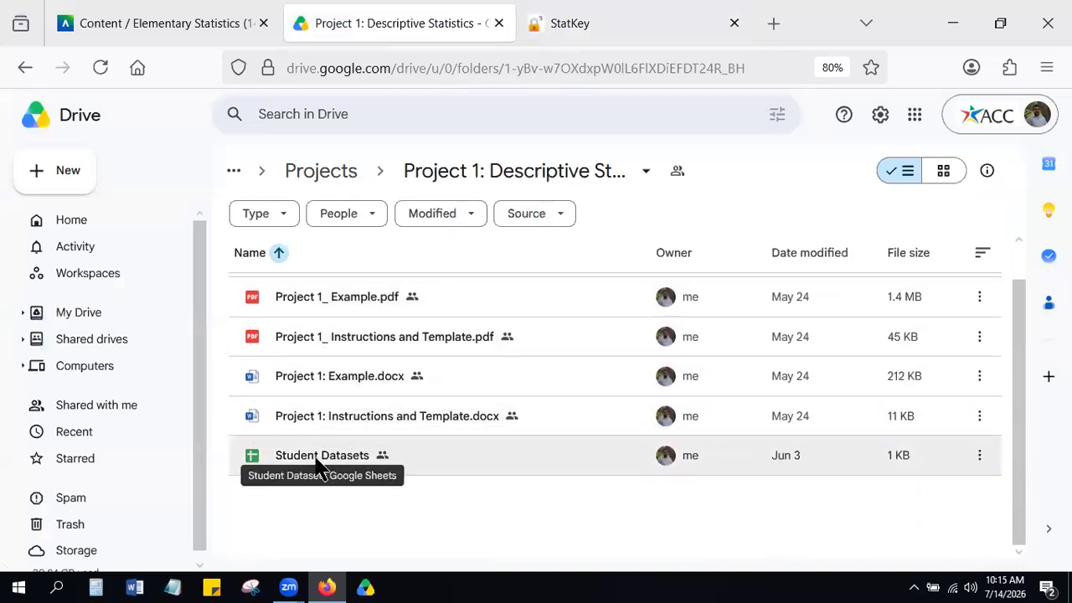
double_click(317, 463)
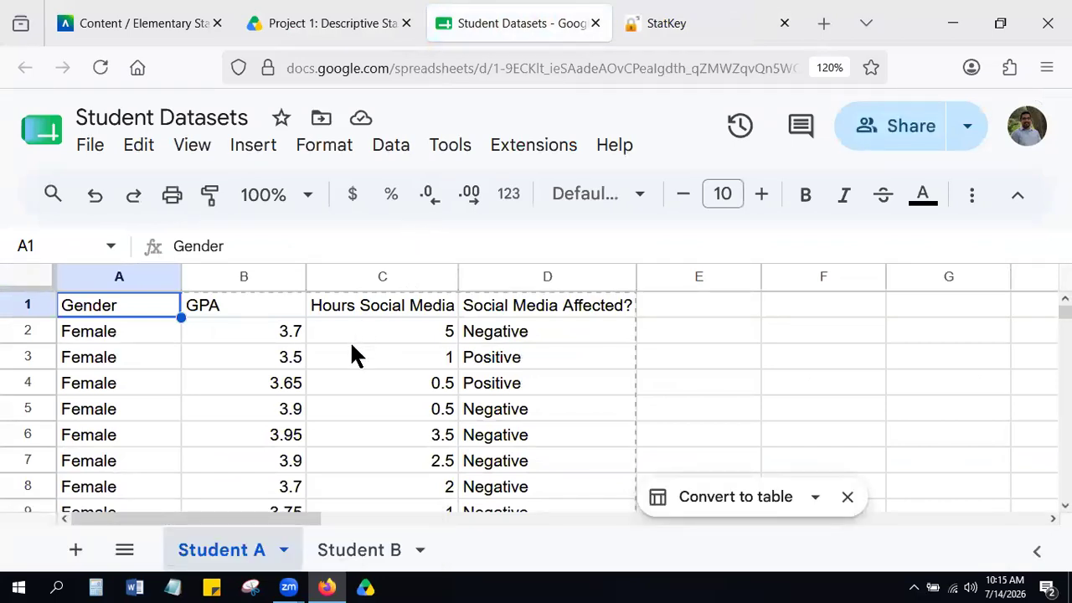
Look through the Gender column entries in the Student A sheet and return to its header
key("Down")
key("Down")
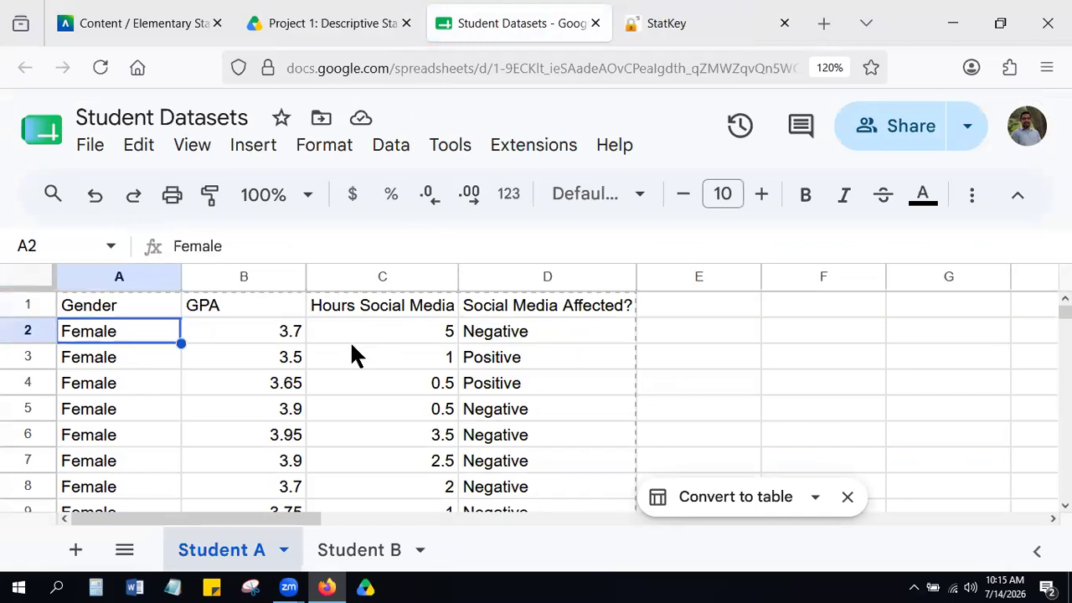
key("Down")
key("Down")
key("Down")
key("Down")
key("Down")
key("Down")
key("Down")
key("Down")
key("Down")
key("Down")
key("Down")
key("Down")
key("Down")
key("Down")
key("Down")
key("Down")
key("Down")
key("Up")
key("Up")
key("Up")
key("Up")
key("Up")
key("Up")
key("Up")
key("Up")
key("Up")
key("Up")
key("Up")
key("Up")
key("Up")
key("Up")
key("Up")
key("Up")
key("Up")
key("Up")
key("Up")
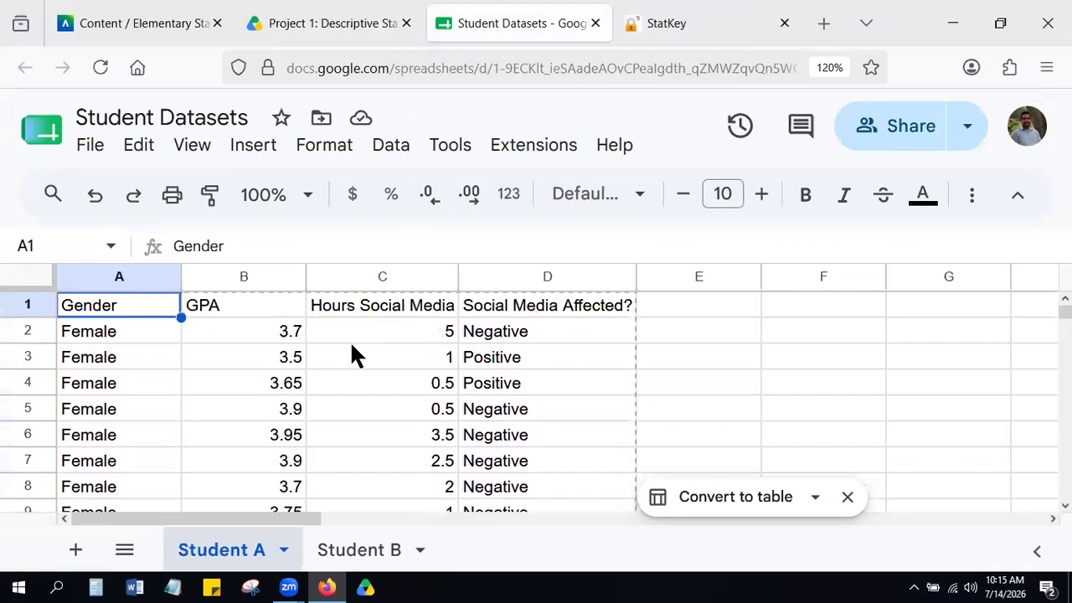
key("Down")
key("Down")
key("Down")
key("Down")
key("Down")
key("Down")
key("Down")
key("Down")
key("Down")
key("Down")
key("Down")
key("Down")
key("Down")
key("Down")
key("Down")
key("Down")
key("Down")
key("Down")
key("Down")
key("Down")
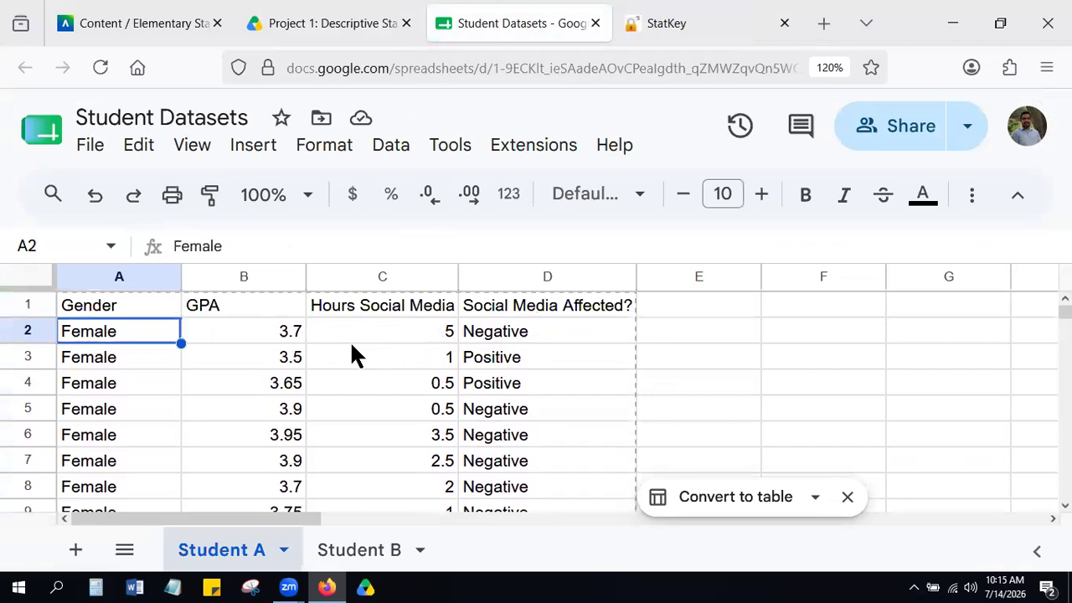
key("Up")
key("Up")
key("Up")
key("Up")
key("Up")
key("Up")
key("Up")
key("Up")
key("Up")
key("Up")
key("Up")
key("Up")
key("Up")
key("Up")
key("Up")
key("Up")
key("Up")
key("Up")
key("Up")
key("Up")
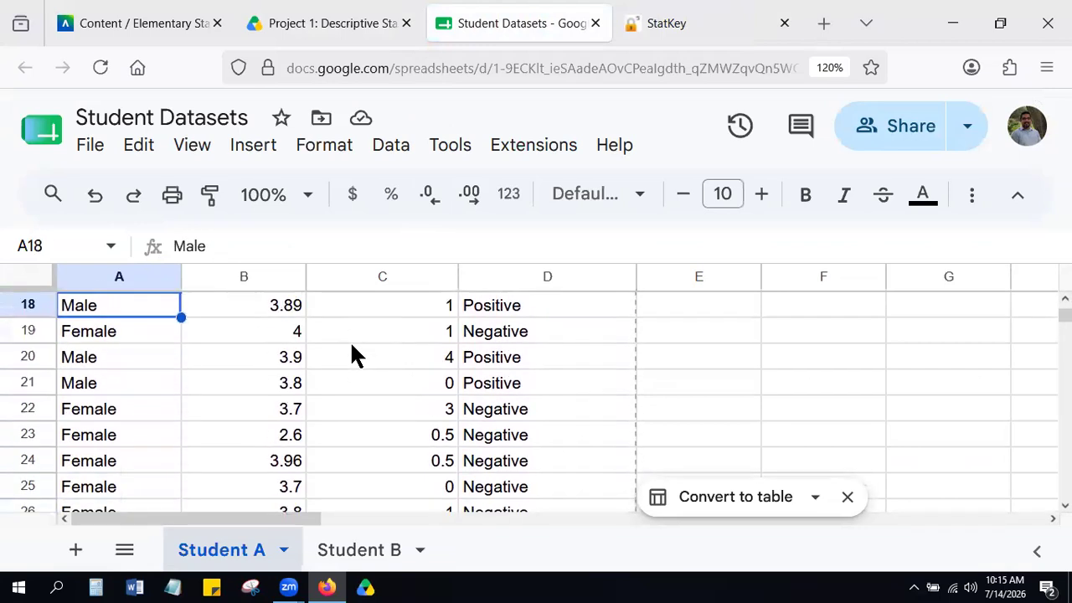
Examine the Hours Social Media and Social Media Affected? columns of the Student A sheet
key("Right")
key("Right")
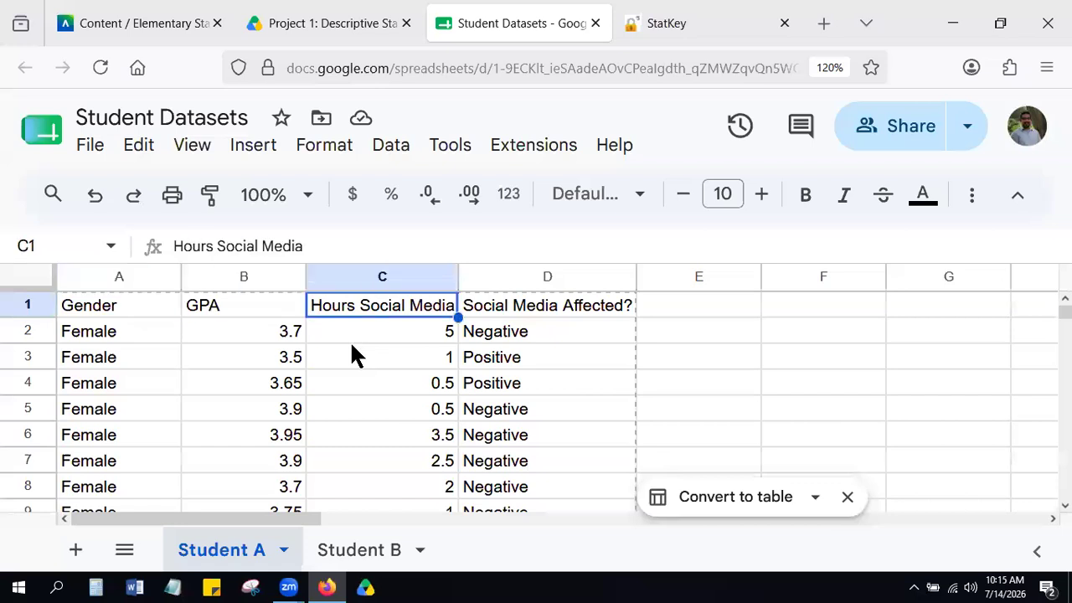
key("Right")
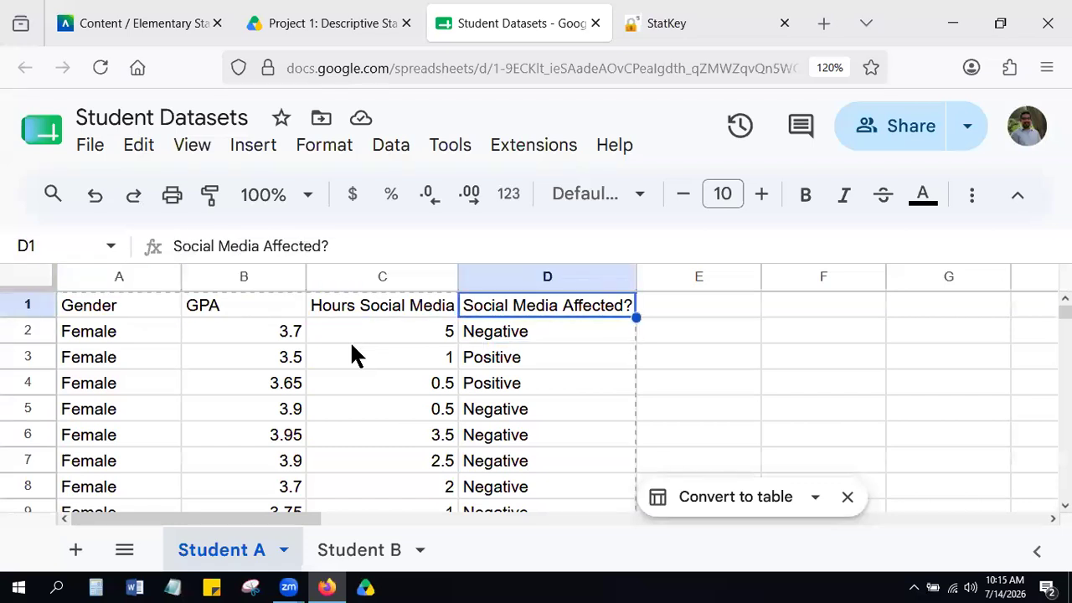
key("Down")
key("Down")
key("Down")
key("Down")
key("Up")
key("Up")
key("Up")
key("Up")
key("Down")
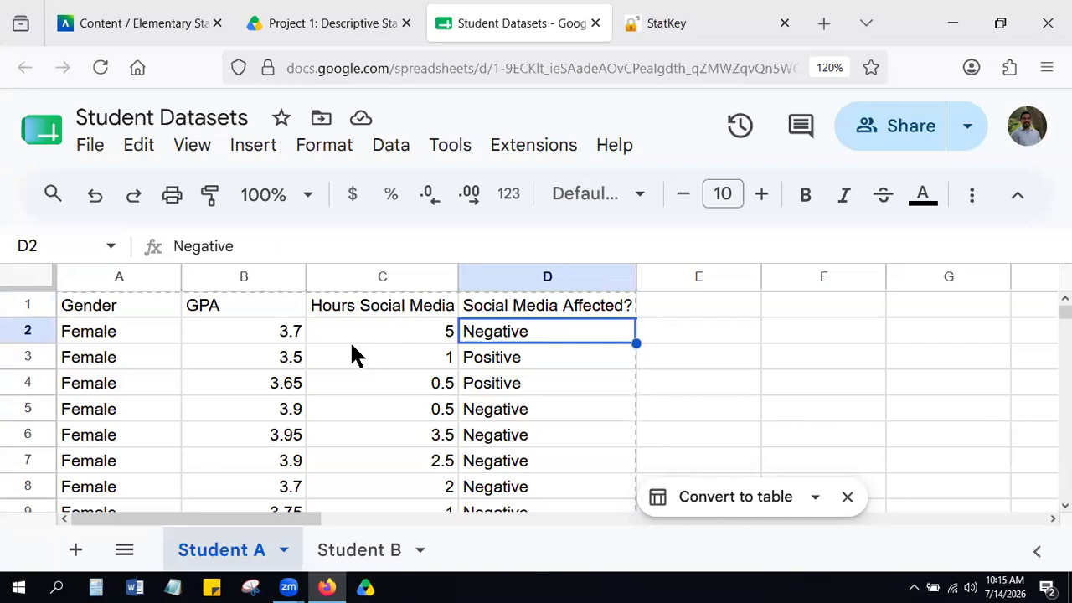
key("Up")
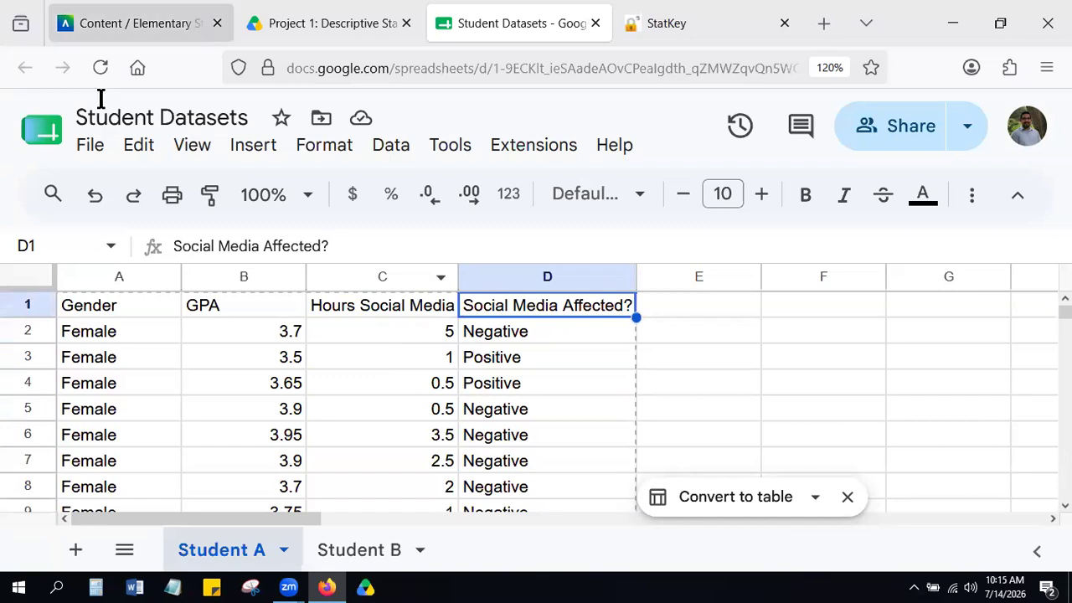
Download the Student A sheet as a Comma Separated Values (.csv) file and close the spreadsheet
left_click(91, 148)
mouse_move(277, 456)
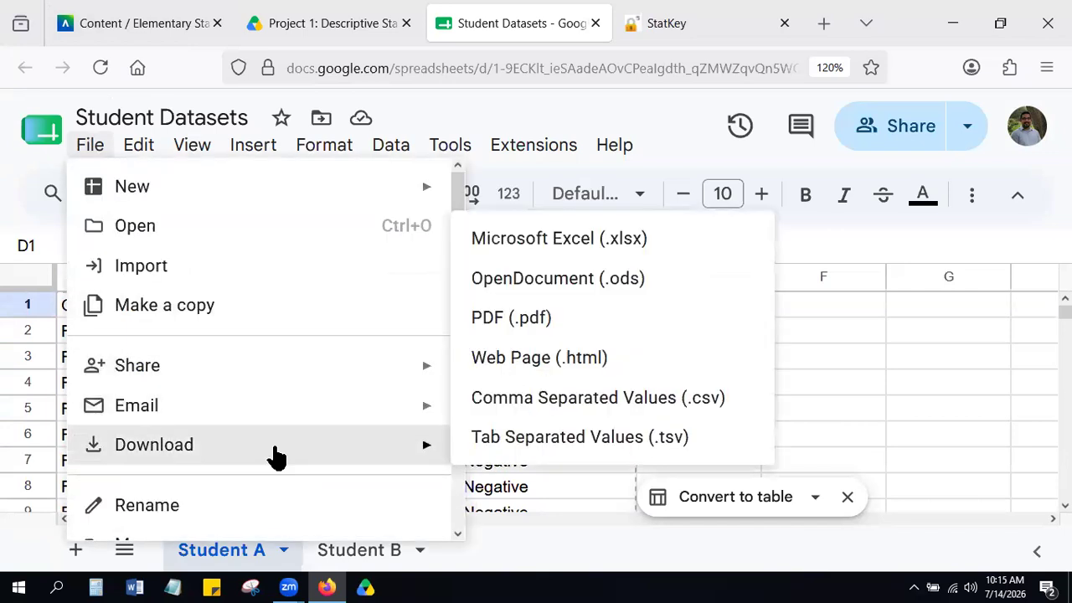
left_click(599, 398)
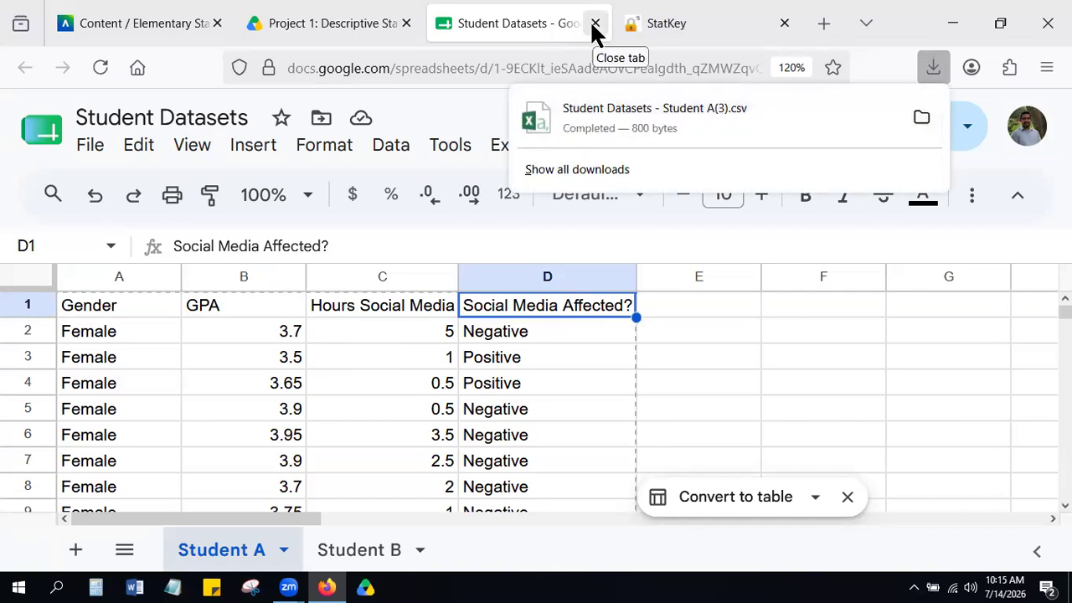
left_click(662, 25)
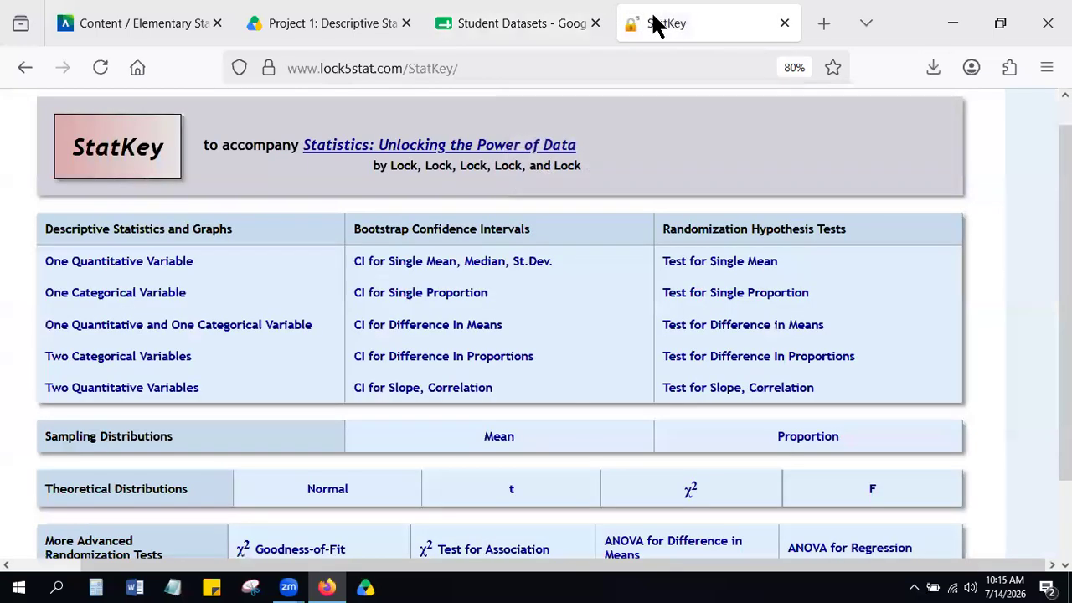
left_click(558, 25)
left_click(596, 25)
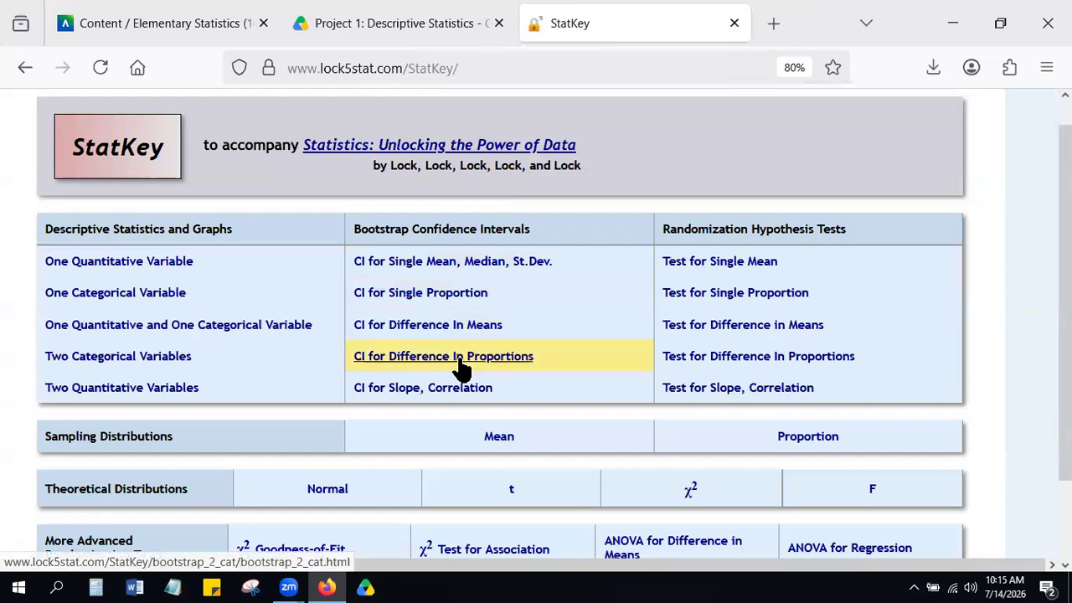
Open StatKey's bootstrap CI for Difference In Means tool
scroll(466, 329, "up", 3)
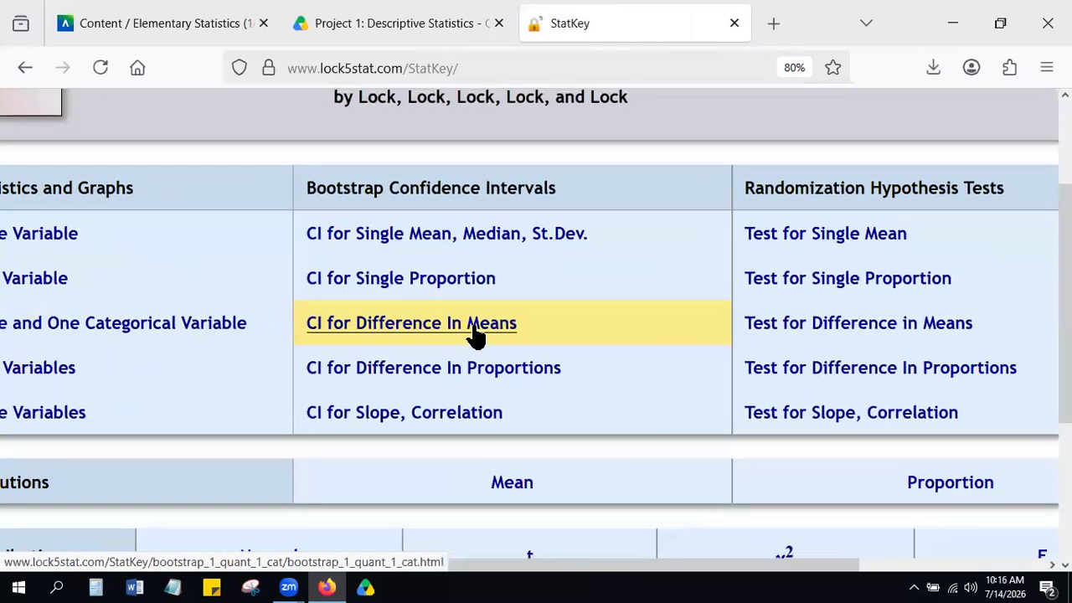
scroll(475, 333, "down", 3)
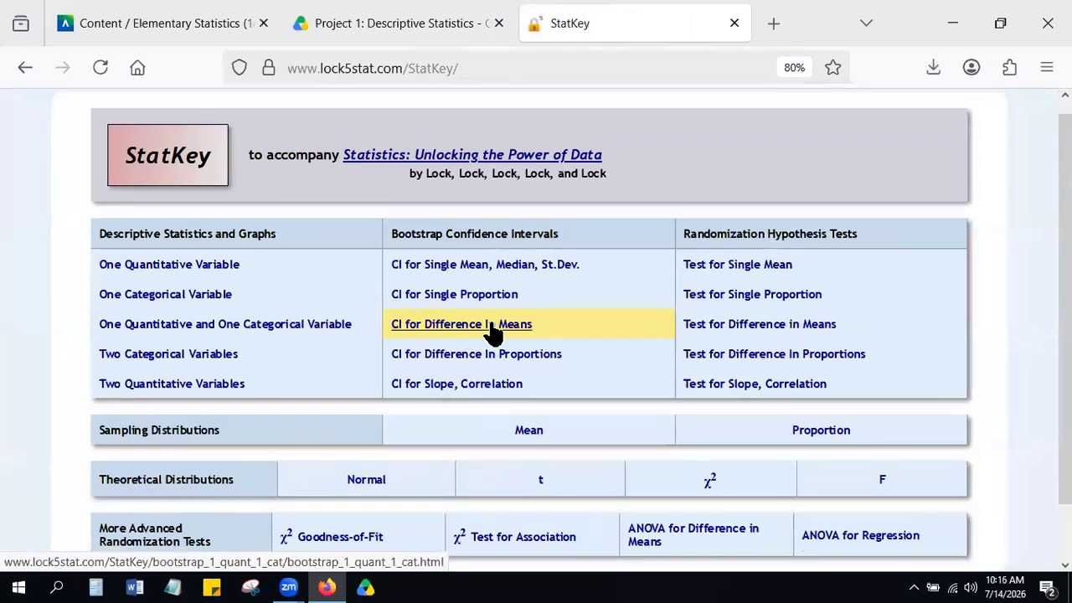
left_click(492, 331)
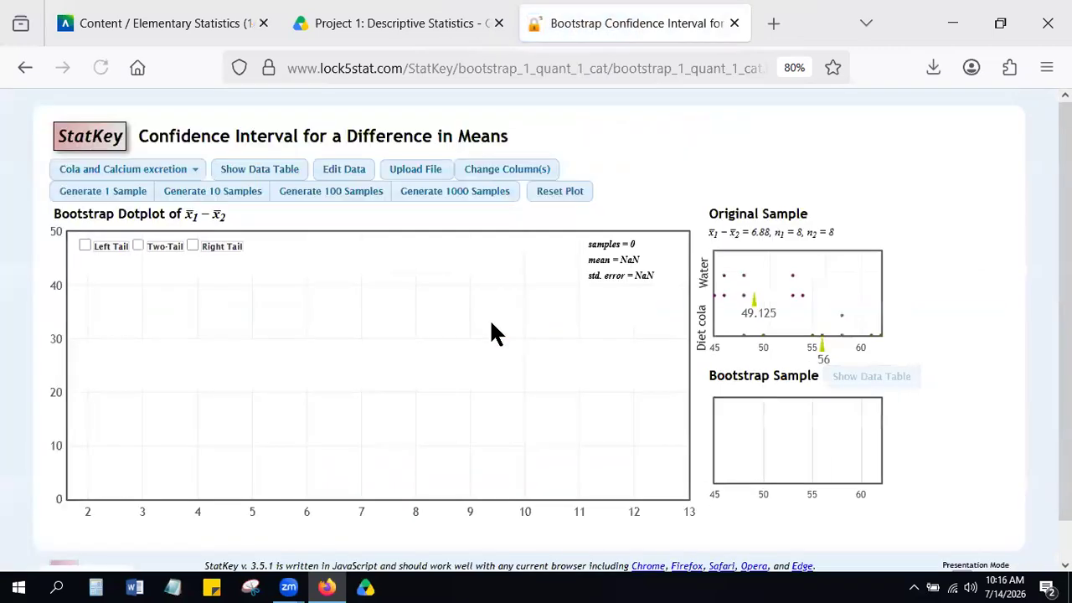
Upload the Student Datasets - Student A(3) file from the Downloads folder as the confidence interval data
left_click(415, 169)
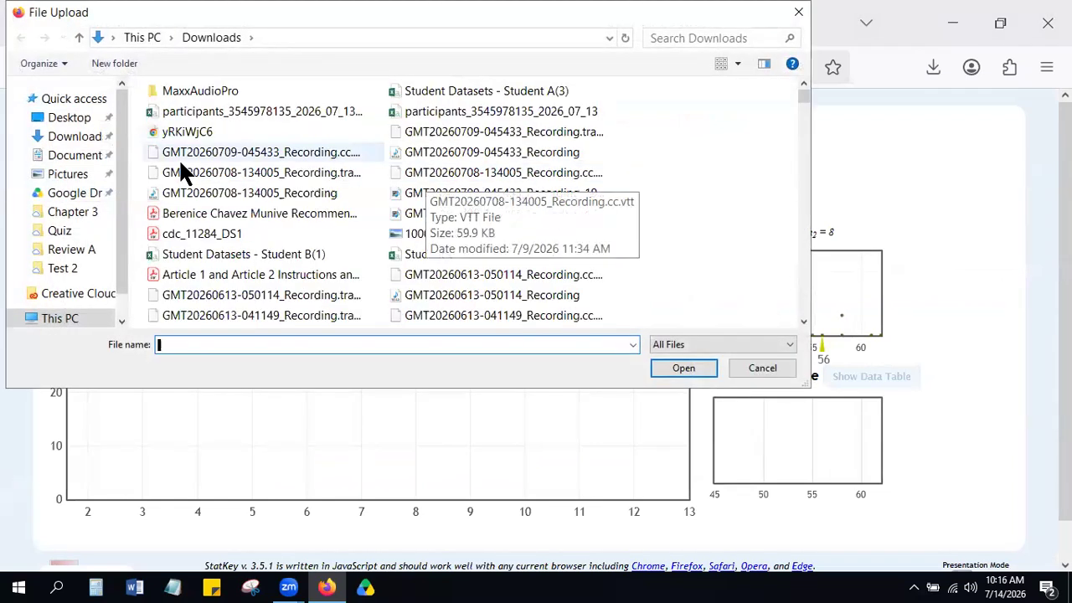
left_click(72, 141)
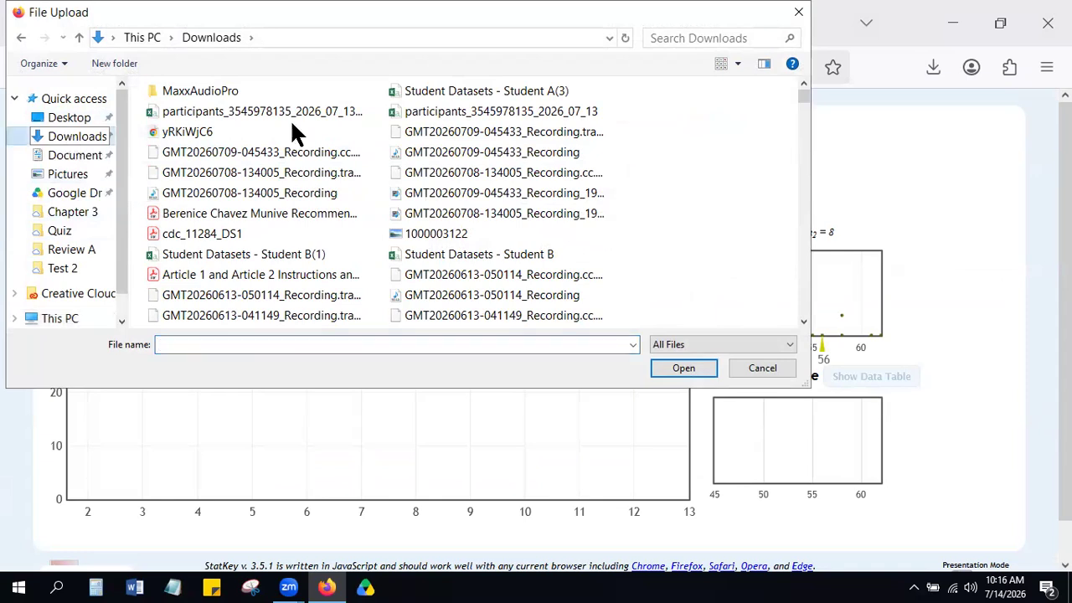
double_click(527, 90)
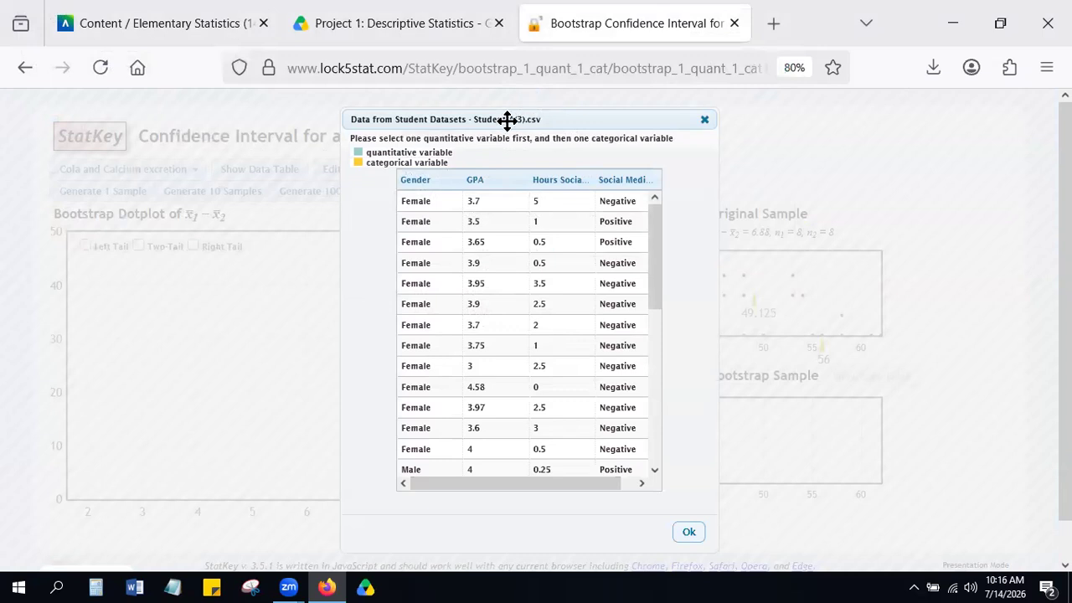
Choose GPA as the quantitative variable and Gender as the categorical variable for the difference in means
left_click(482, 188)
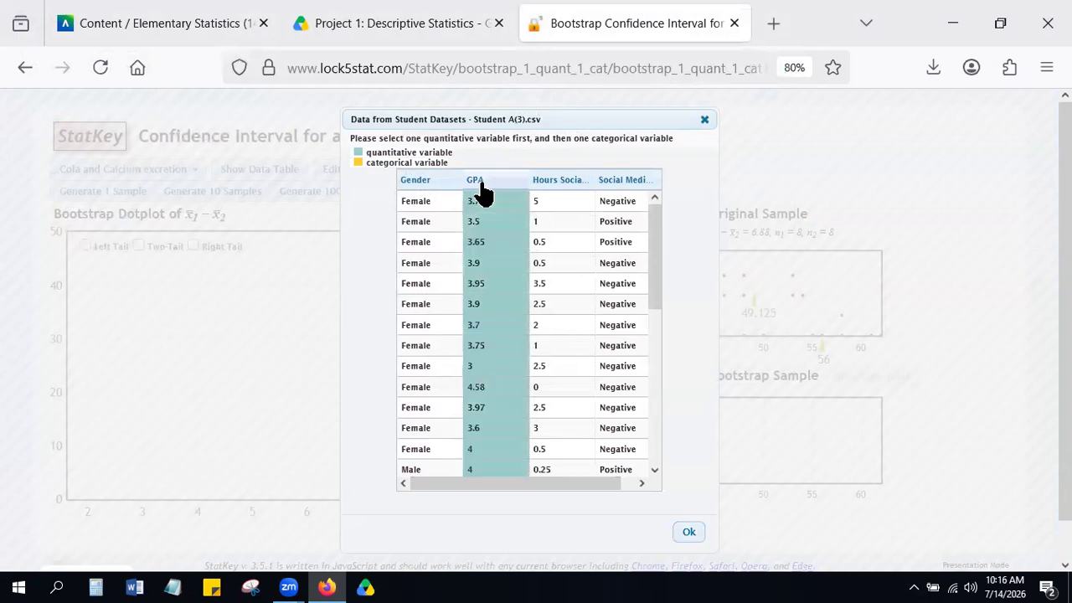
left_click(421, 186)
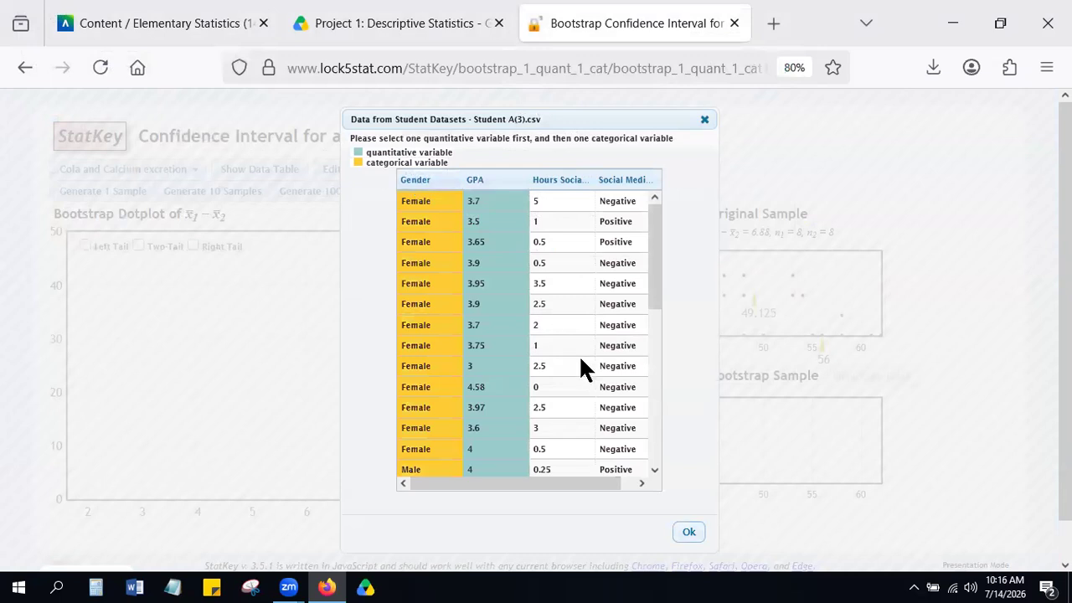
key("Return")
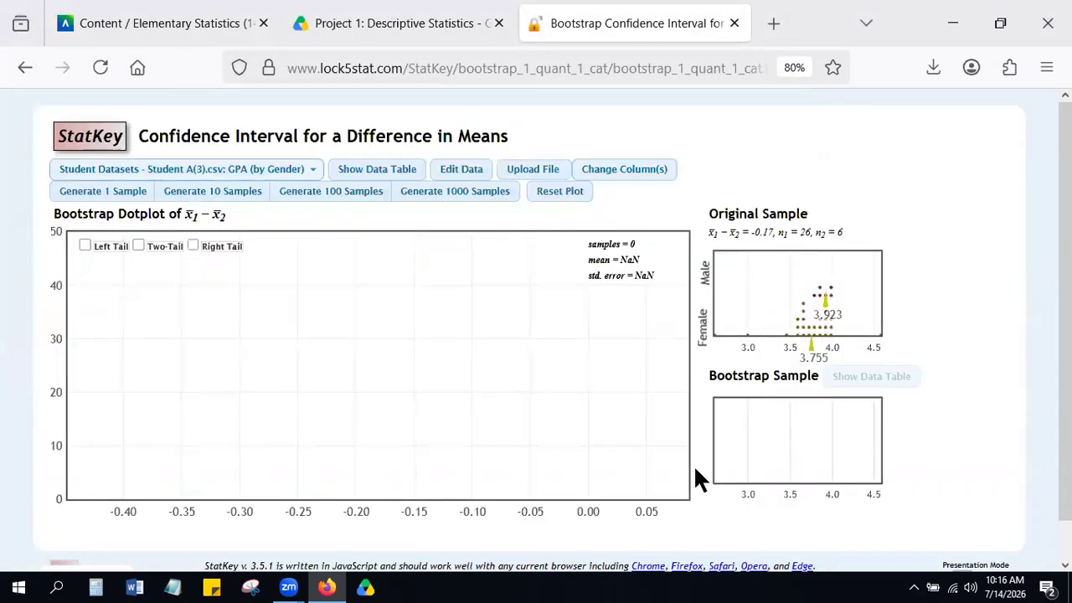
Generate 1000 bootstrap samples of the GPA difference by gender and turn on the Two-Tail cutoffs
scroll(848, 260, "up", 3)
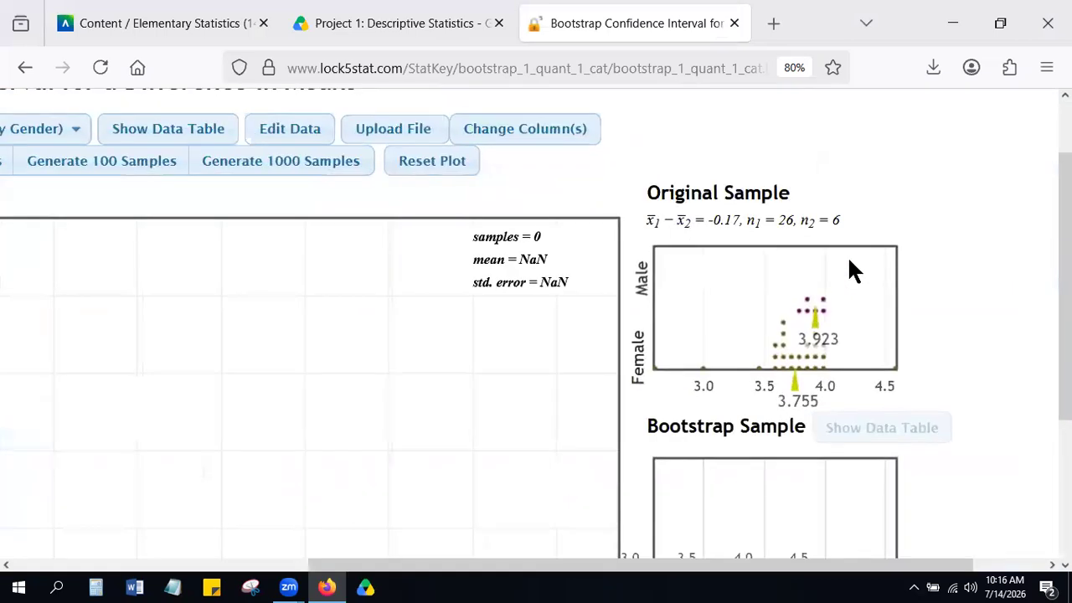
scroll(851, 270, "up", 3)
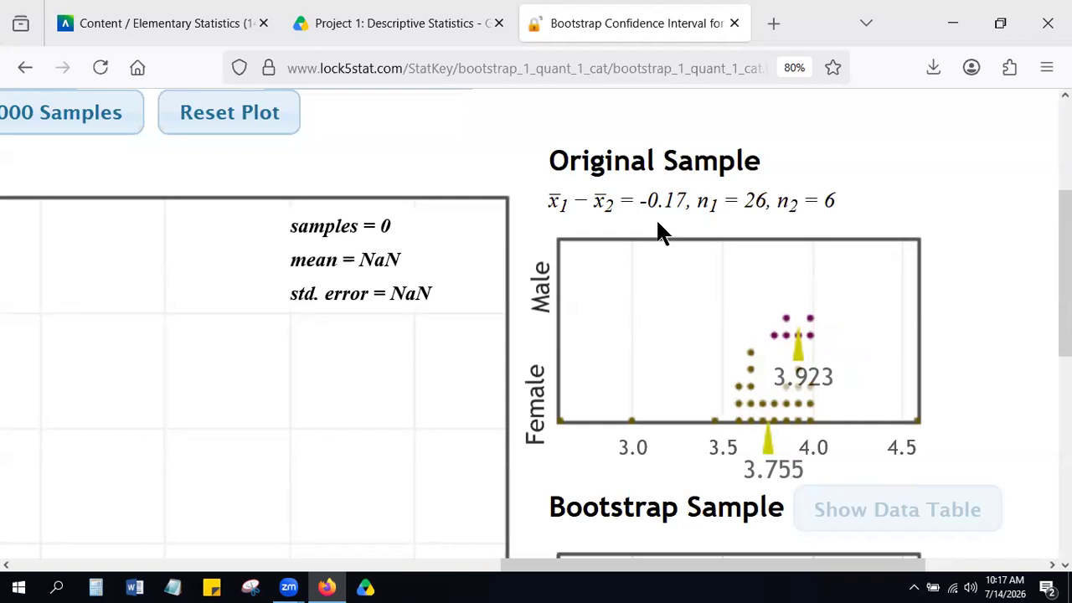
scroll(658, 222, "down", 5)
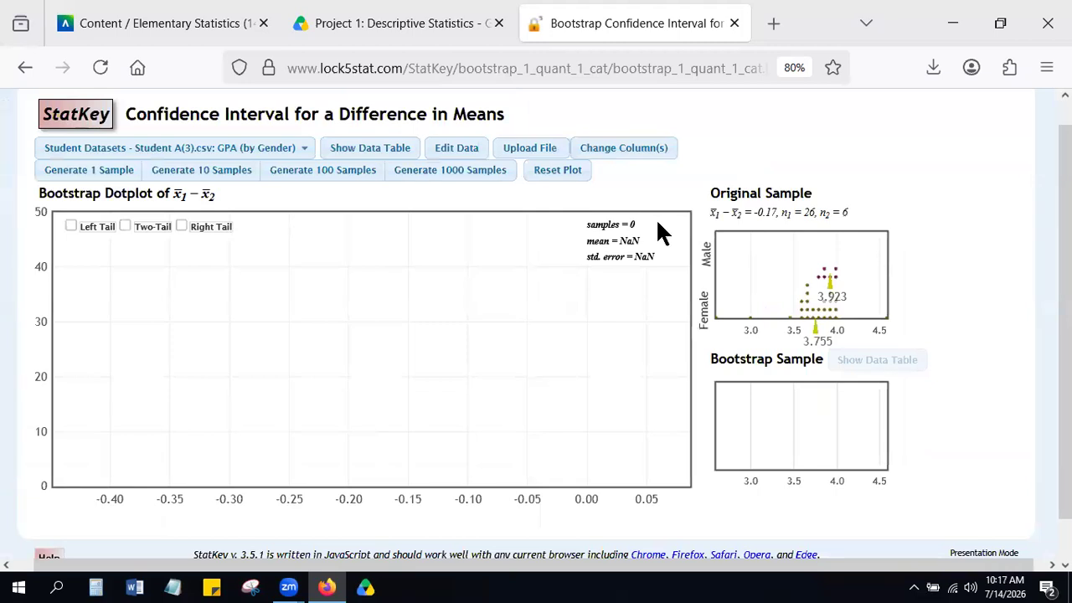
left_click(452, 177)
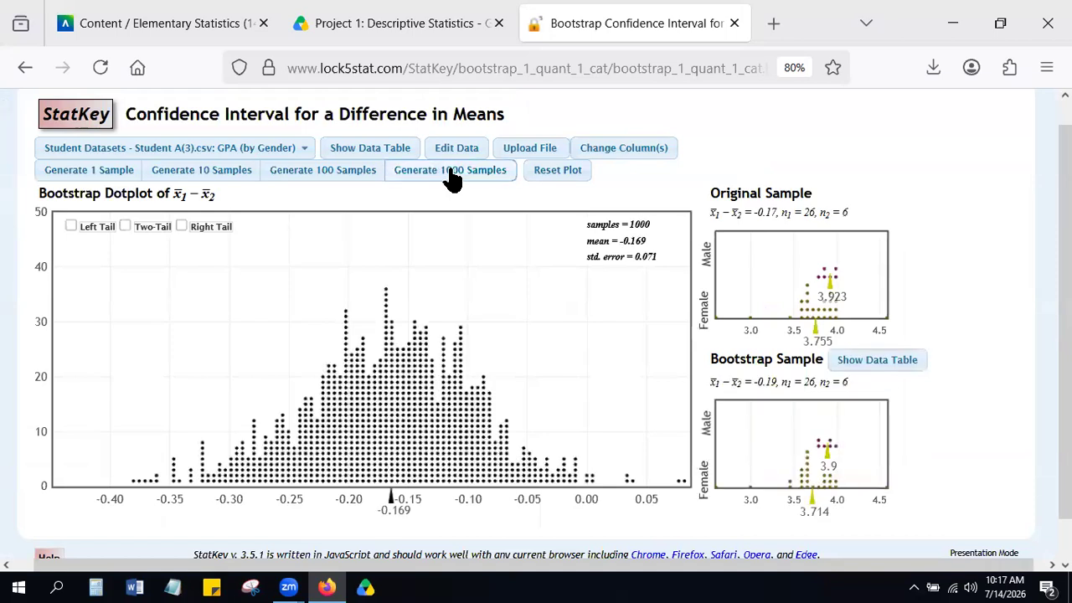
left_click(126, 226)
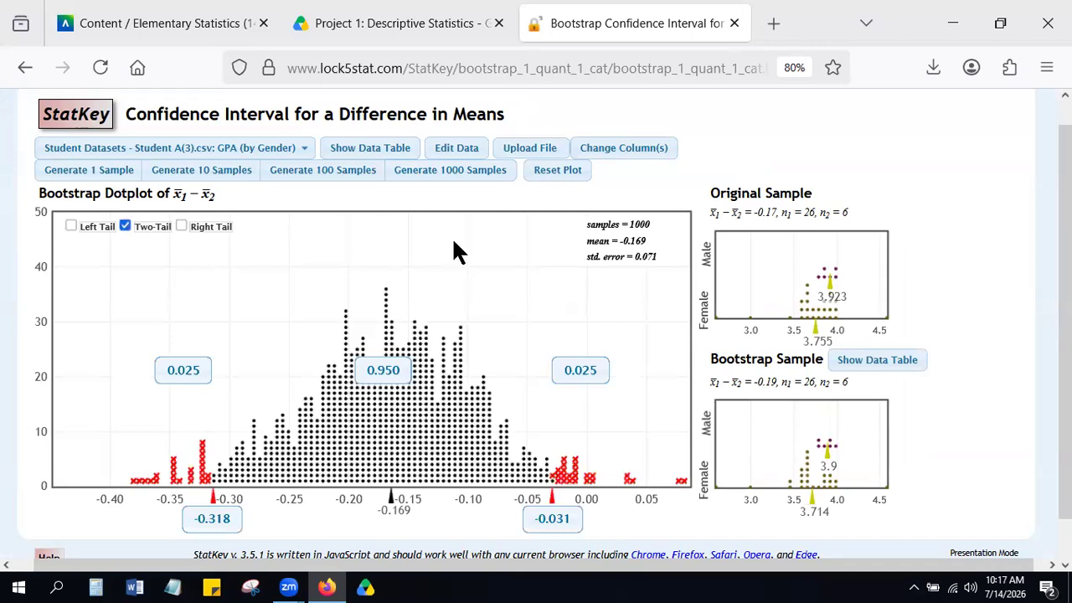
Examine the lower and upper bounds of the two-tail interval on the bootstrap dotplot
scroll(490, 345, "down", 1)
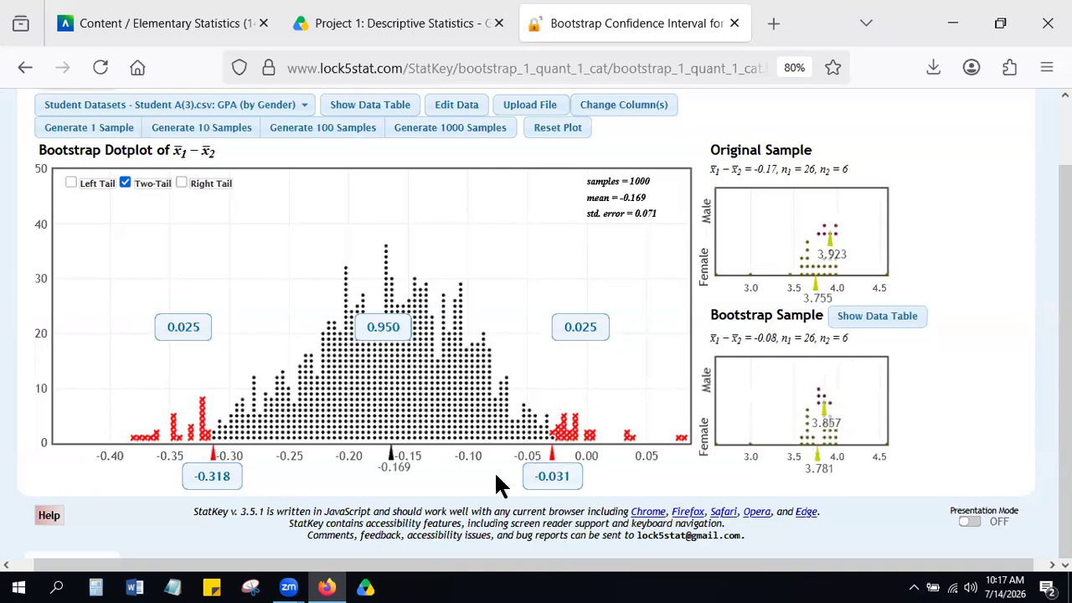
scroll(247, 491, "up", 5, "ctrl")
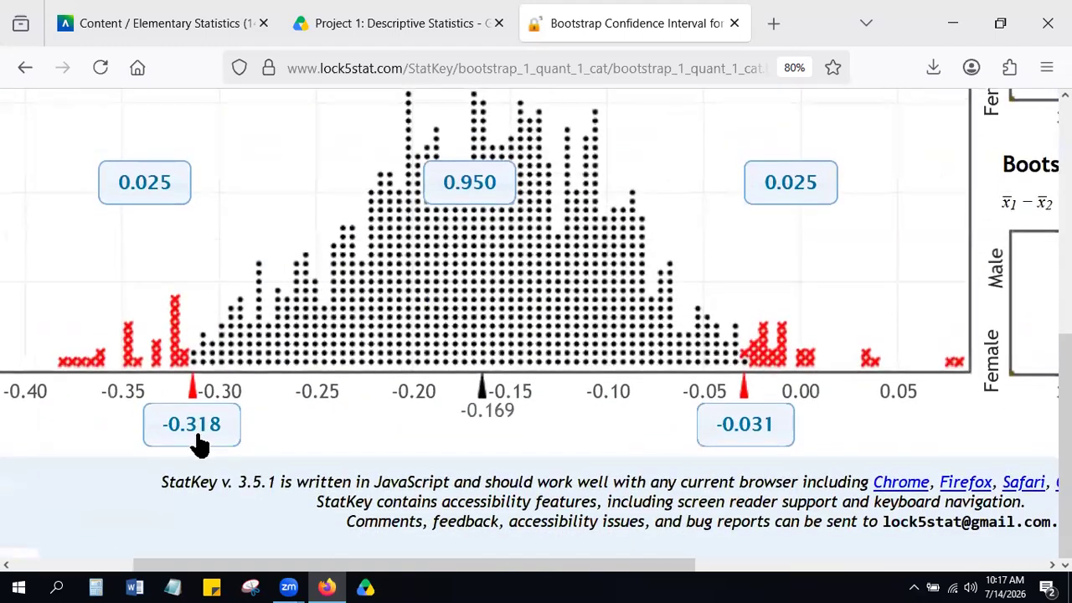
scroll(719, 494, "down", 5, "ctrl")
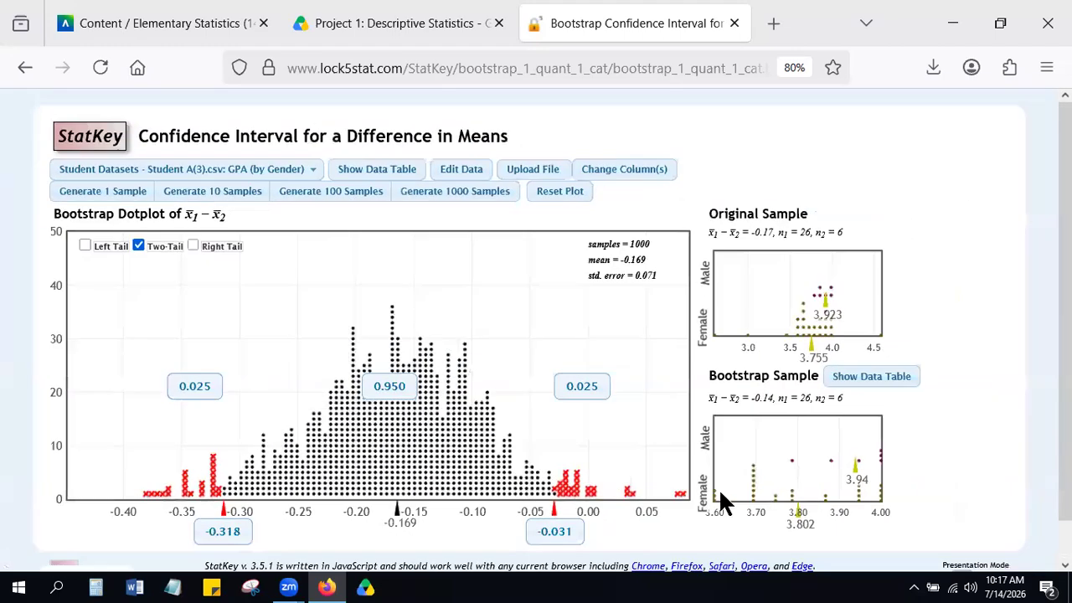
scroll(550, 473, "up", 5, "ctrl")
scroll(550, 473, "up", 1)
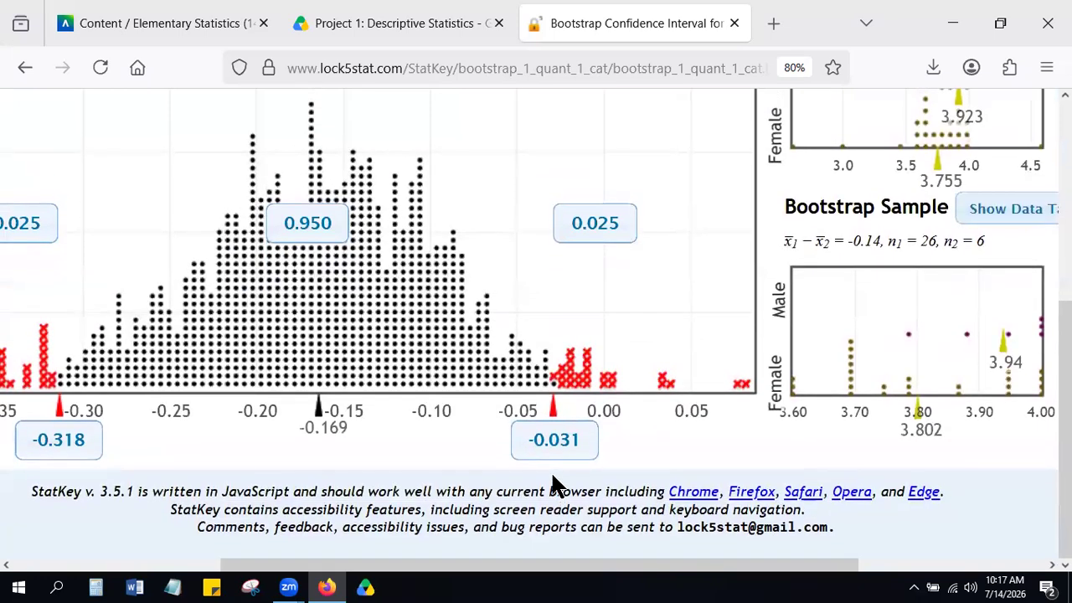
scroll(453, 423, "down", 3, "ctrl")
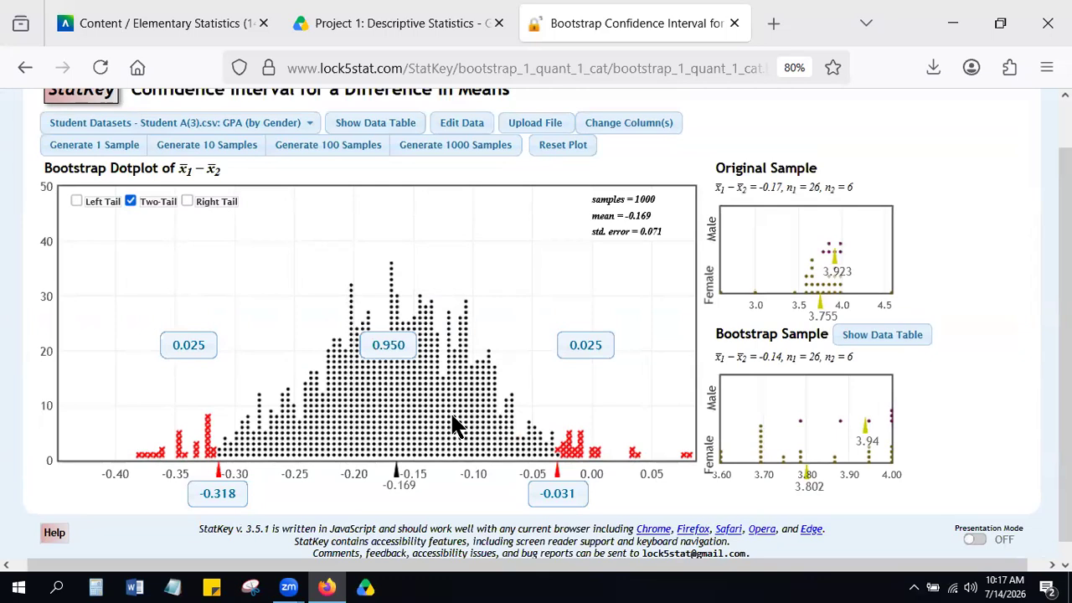
scroll(411, 380, "up", 3)
scroll(359, 360, "up", 3)
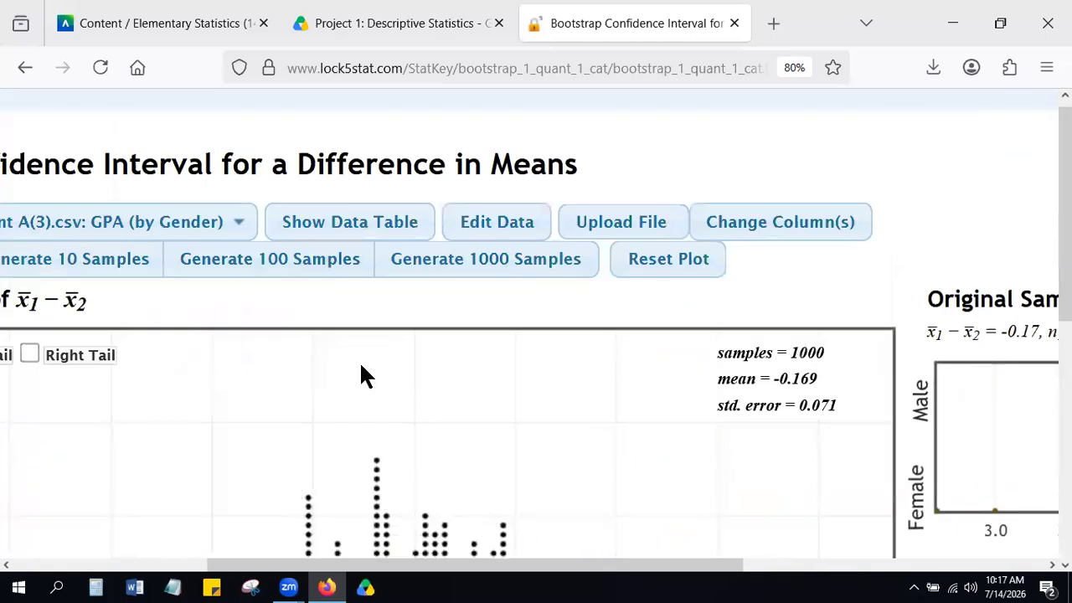
scroll(362, 366, "down", 4)
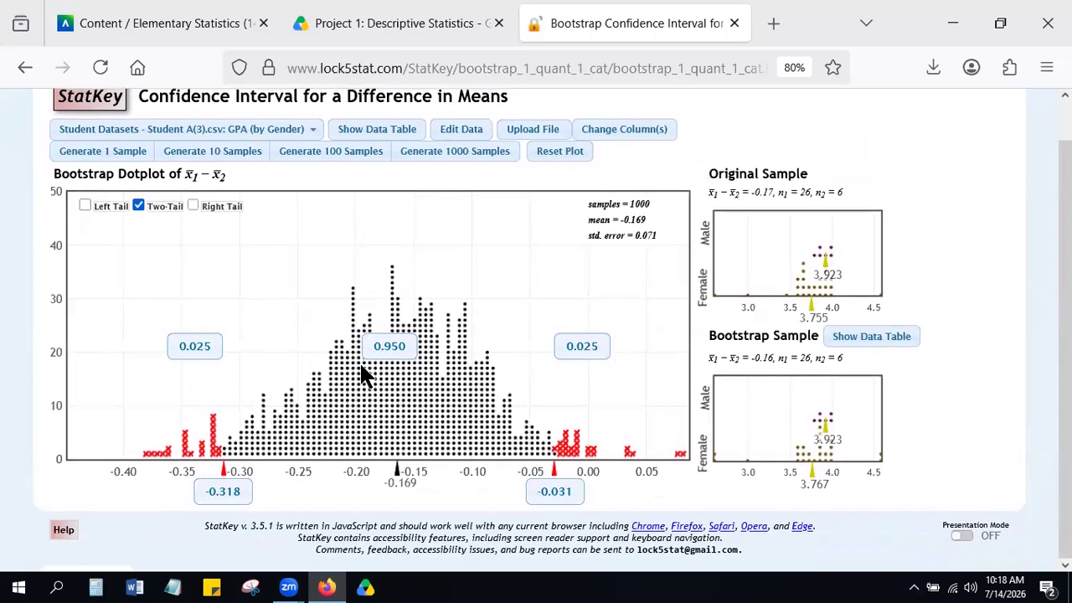
left_click(351, 287)
scroll(340, 234, "up", 1)
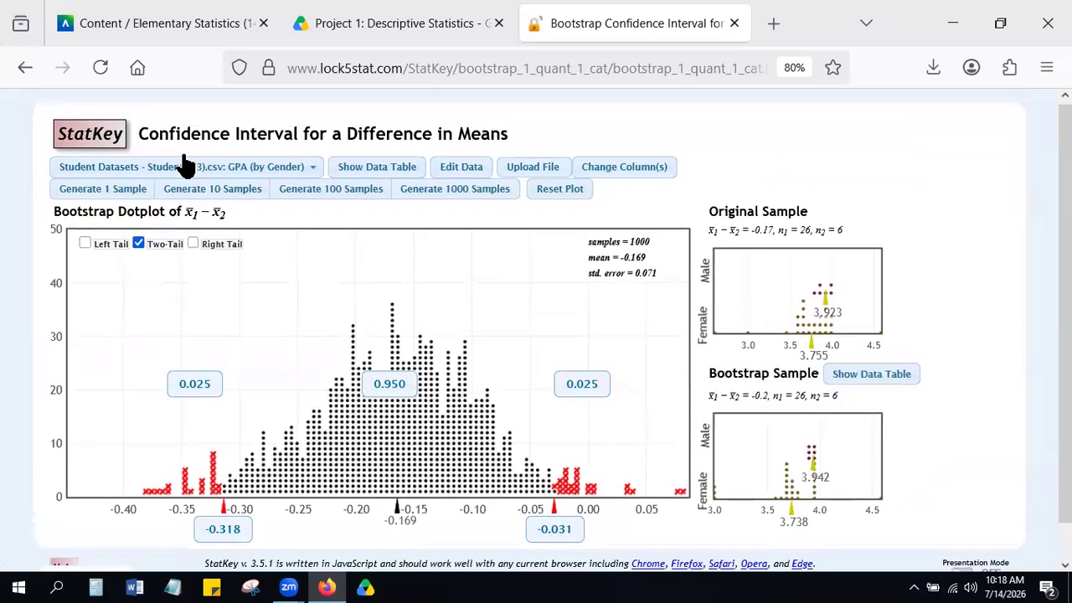
Open StatKey's descriptive statistics tool for Two Categorical Variables
left_click(98, 139)
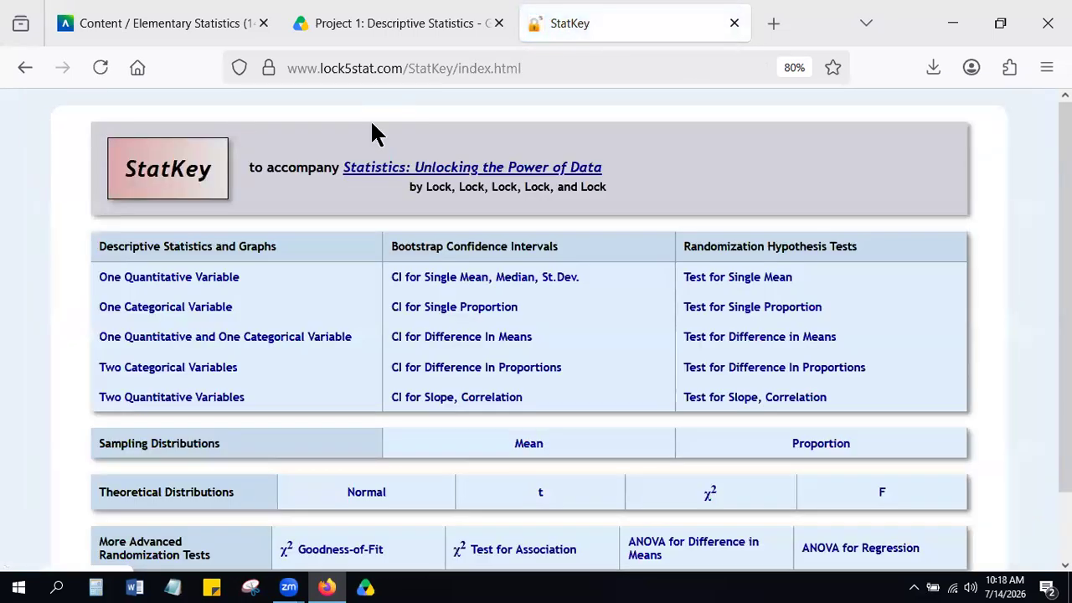
left_click(481, 375)
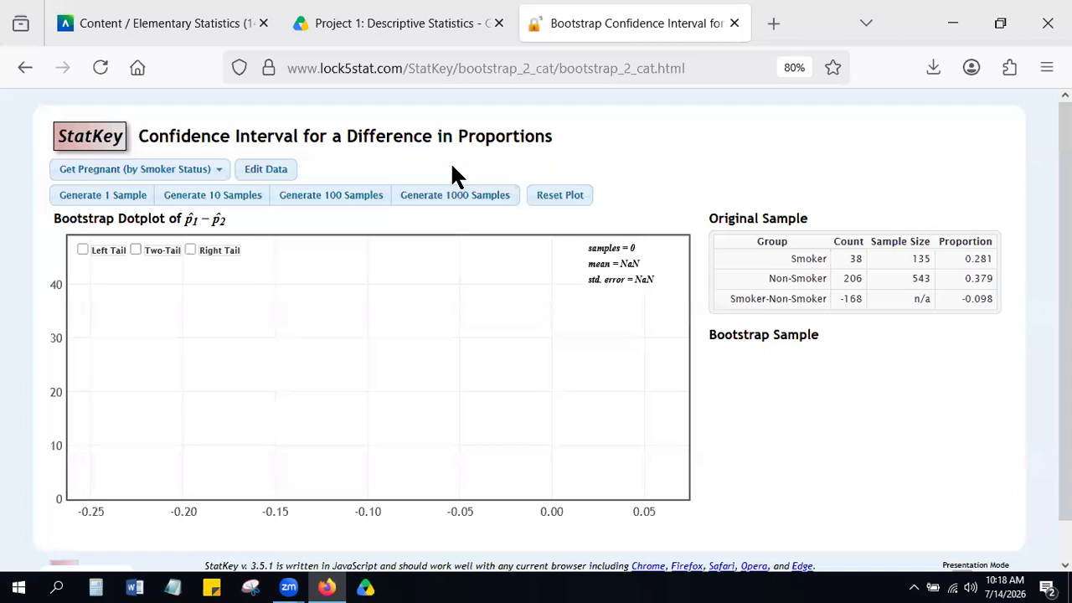
left_click(106, 138)
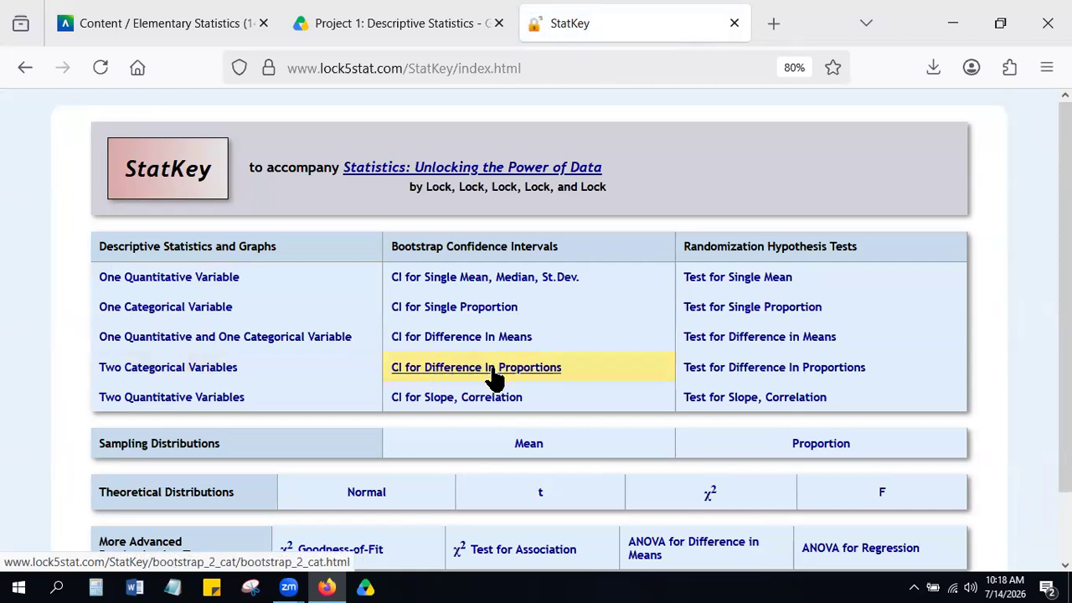
left_click(228, 374)
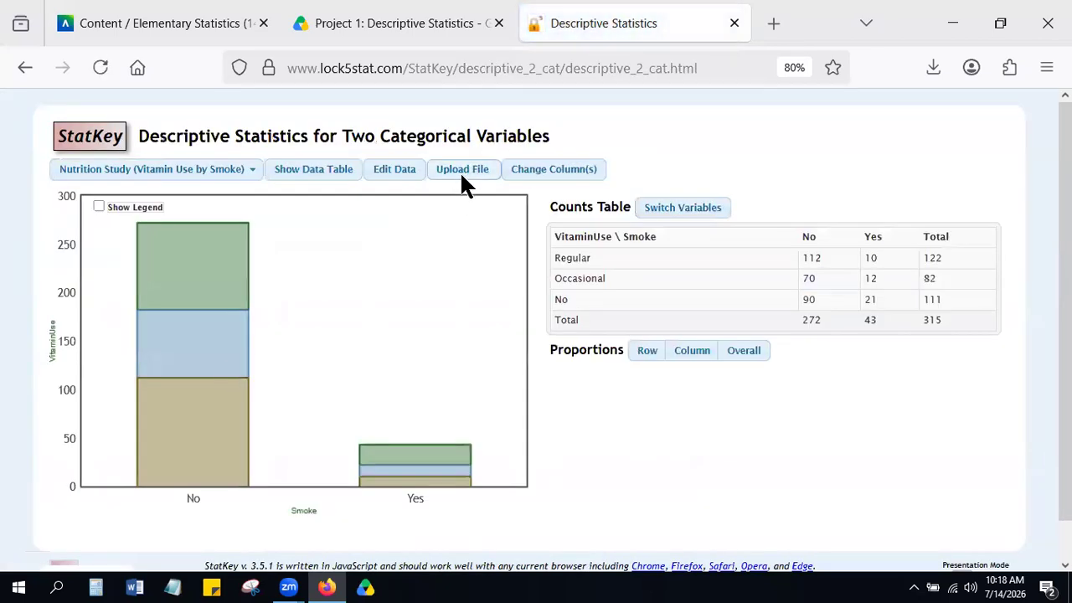
Upload the Student Datasets - Student A(3) file with Gender and Social Media Affected? as the two categorical variables
left_click(463, 172)
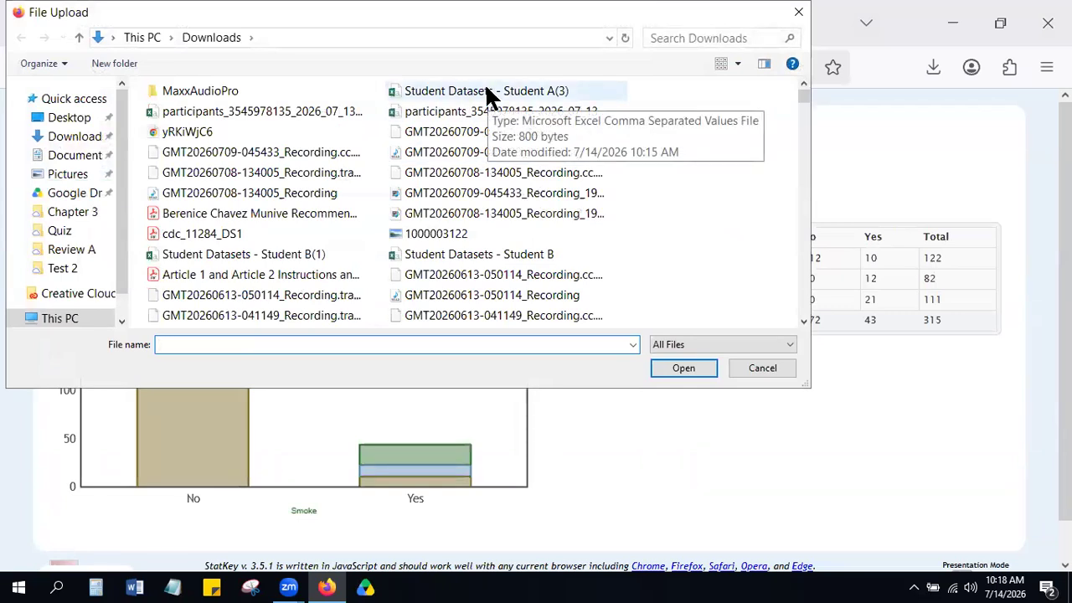
double_click(487, 89)
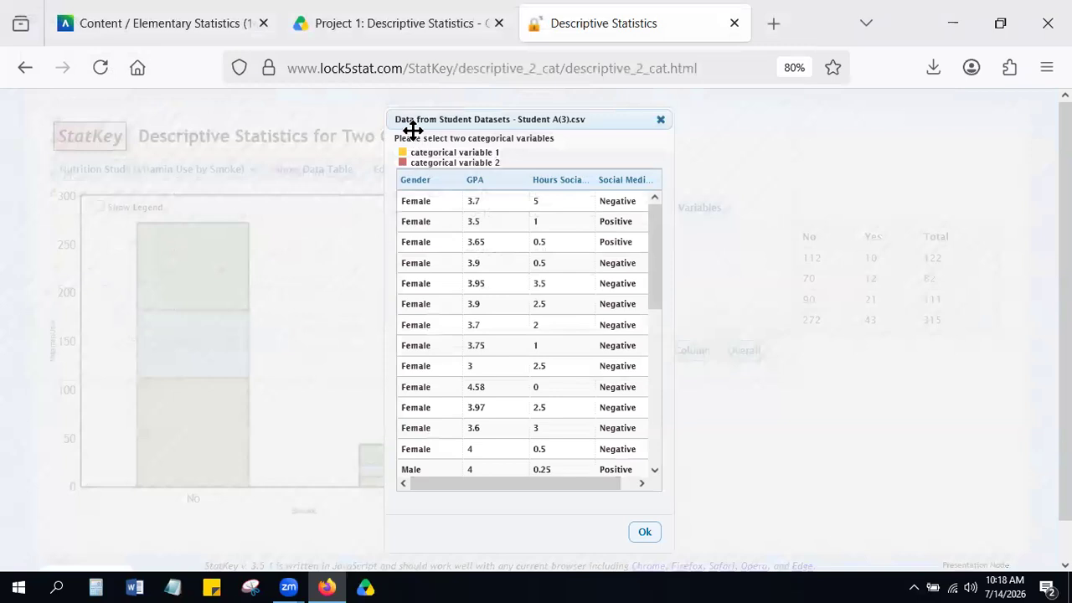
left_click(416, 186)
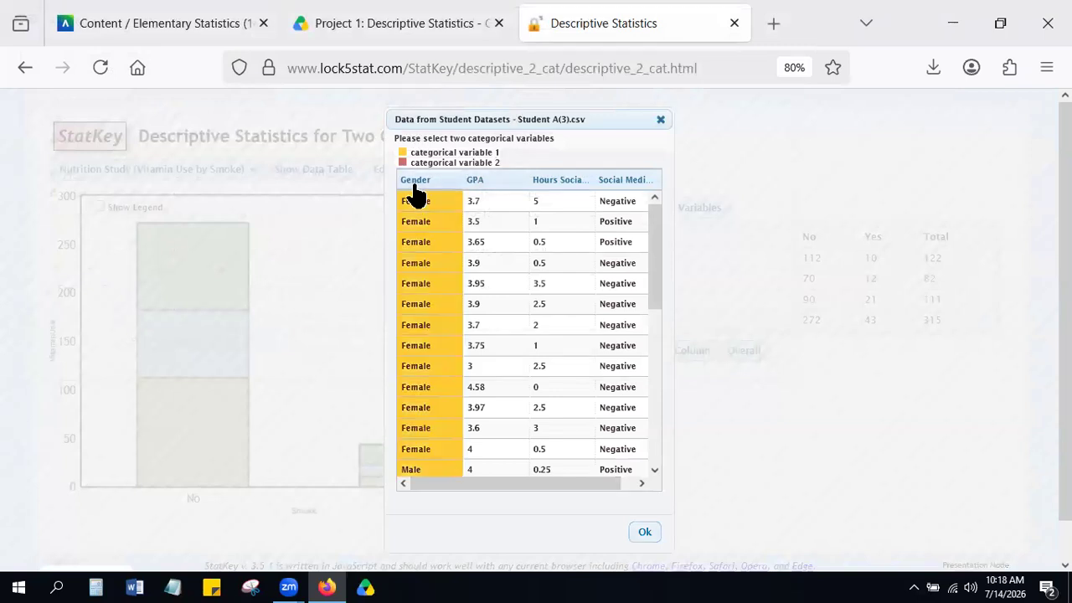
left_click(623, 195)
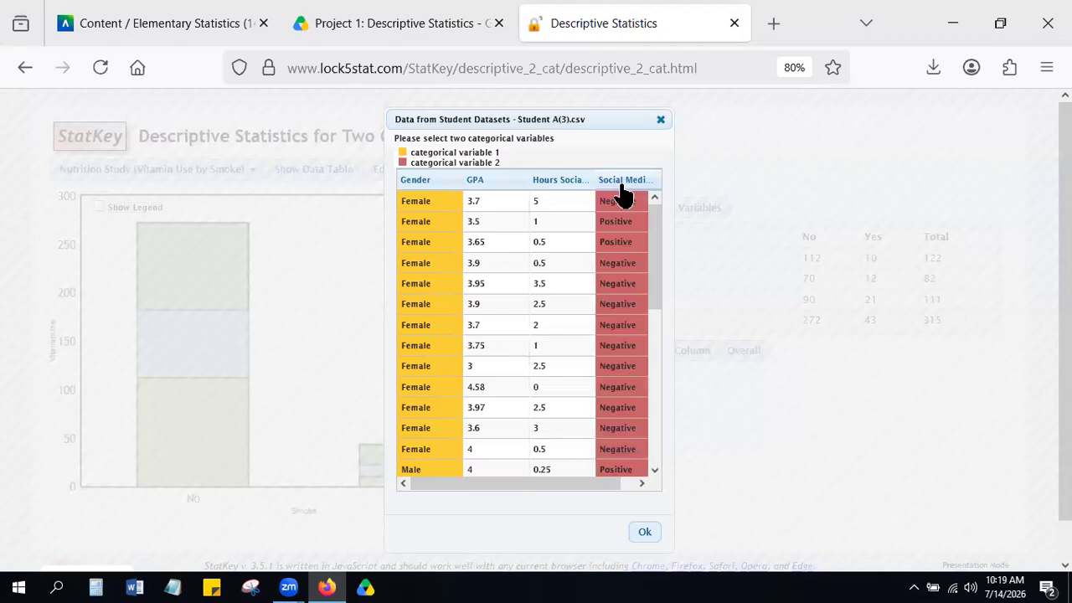
scroll(680, 294, "down", 1)
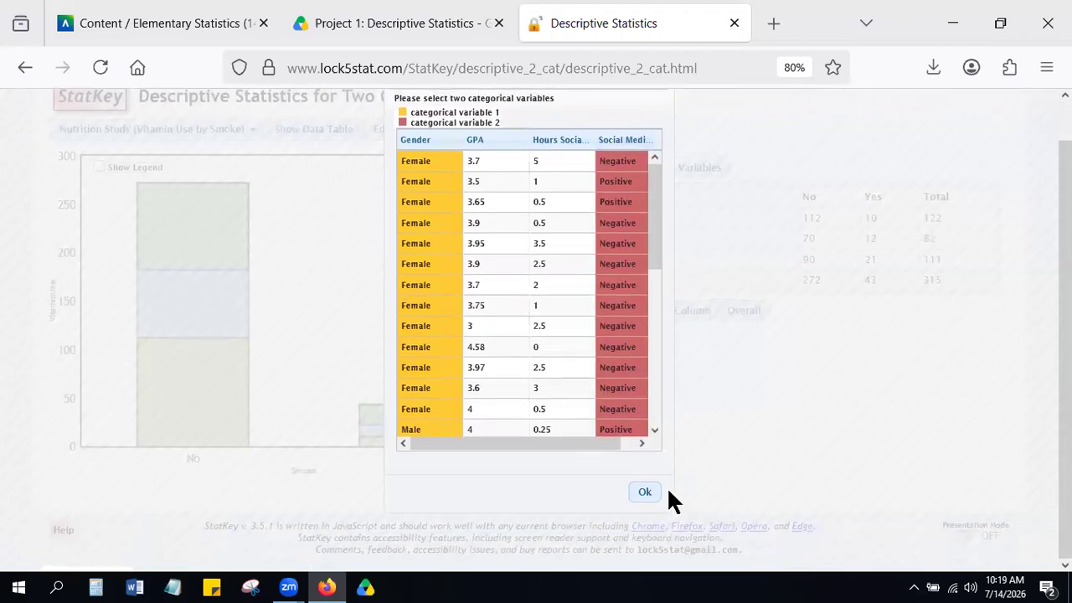
left_click(645, 493)
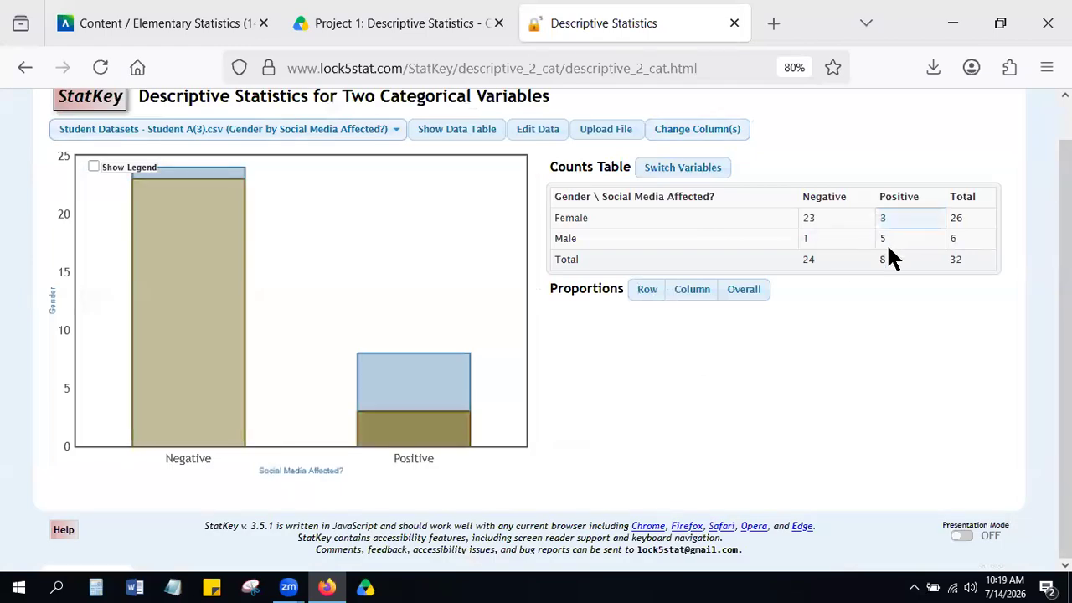
Examine the Gender by Social Media Affected? counts table and display its row proportions
scroll(890, 249, "up", 3)
scroll(887, 241, "up", 5)
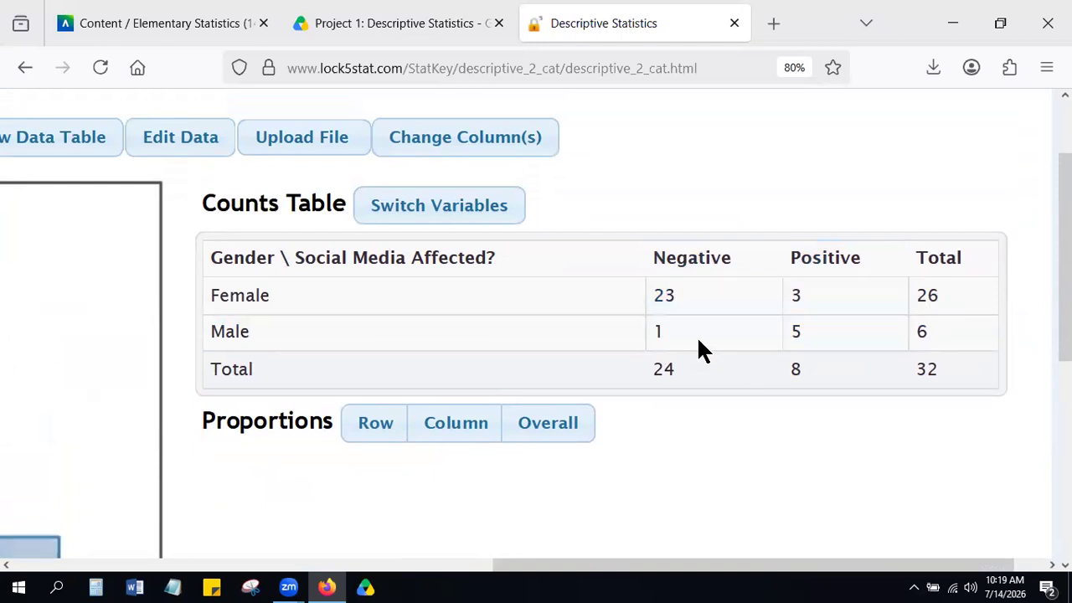
left_click(581, 333)
left_click(585, 306)
scroll(585, 309, "down", 1)
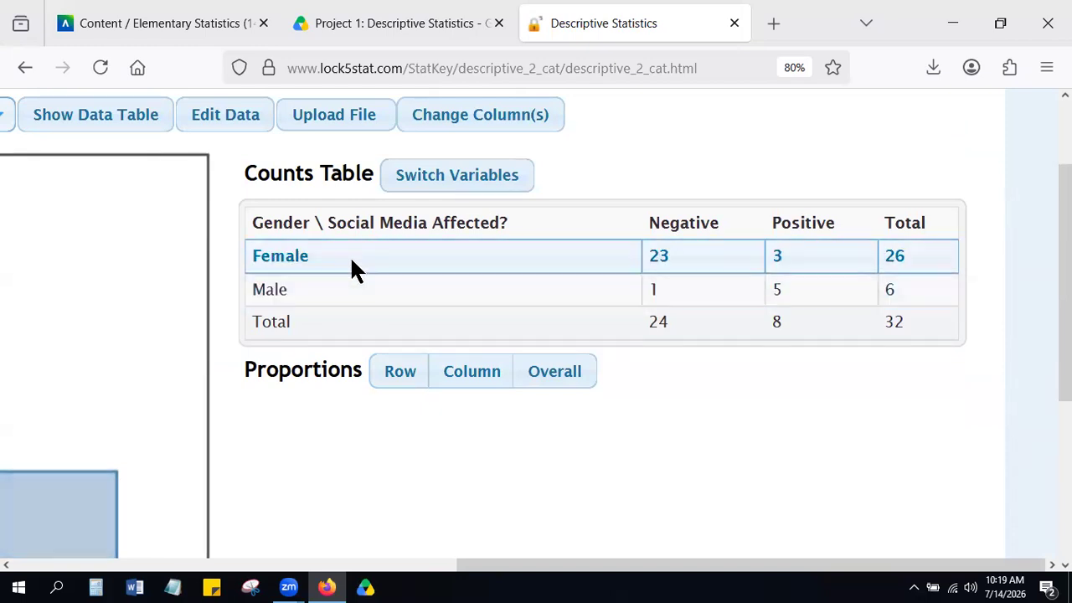
left_click(400, 374)
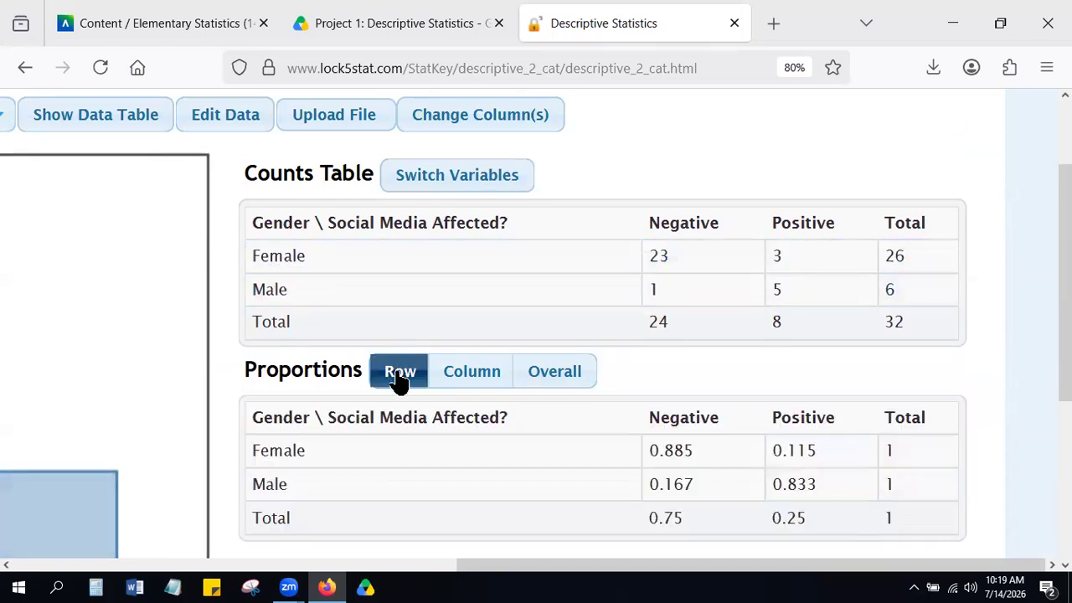
scroll(396, 375, "down", 3)
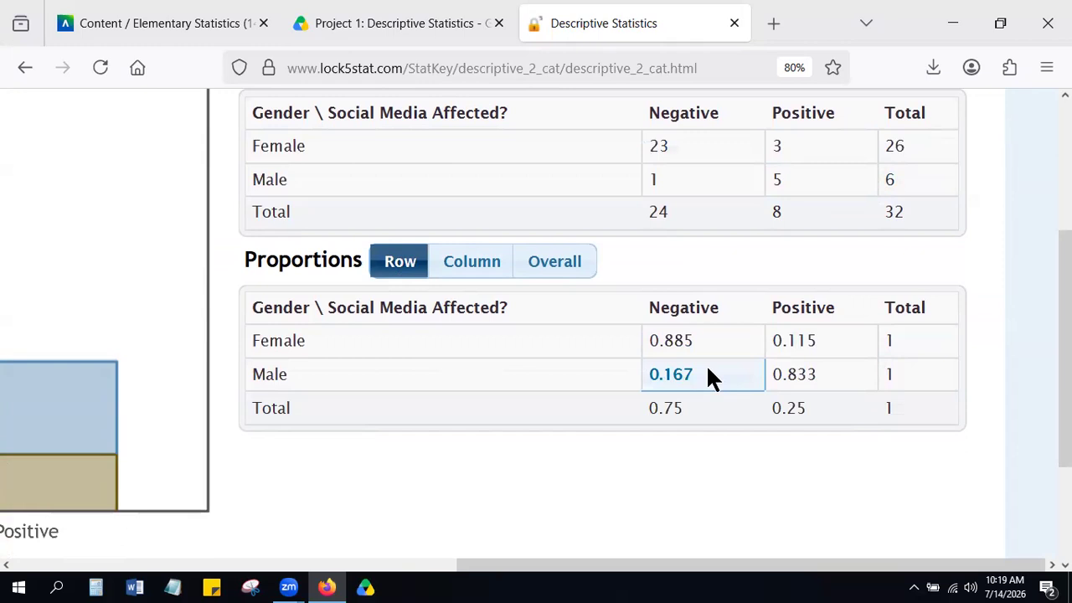
scroll(708, 377, "up", 3)
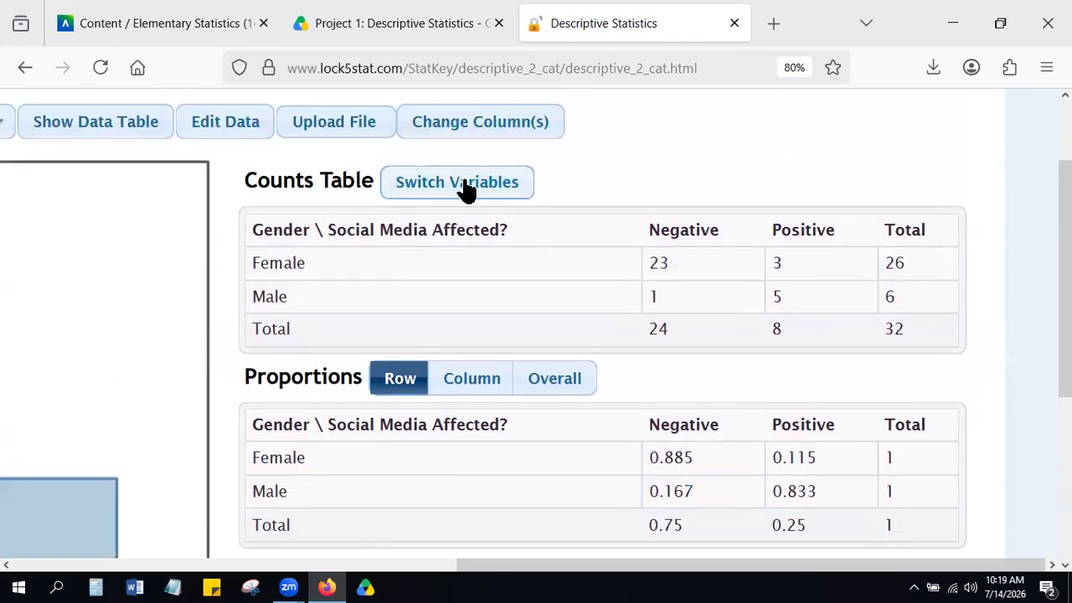
Switch the variables in the counts table, then restore Gender as the row variable
left_click(467, 189)
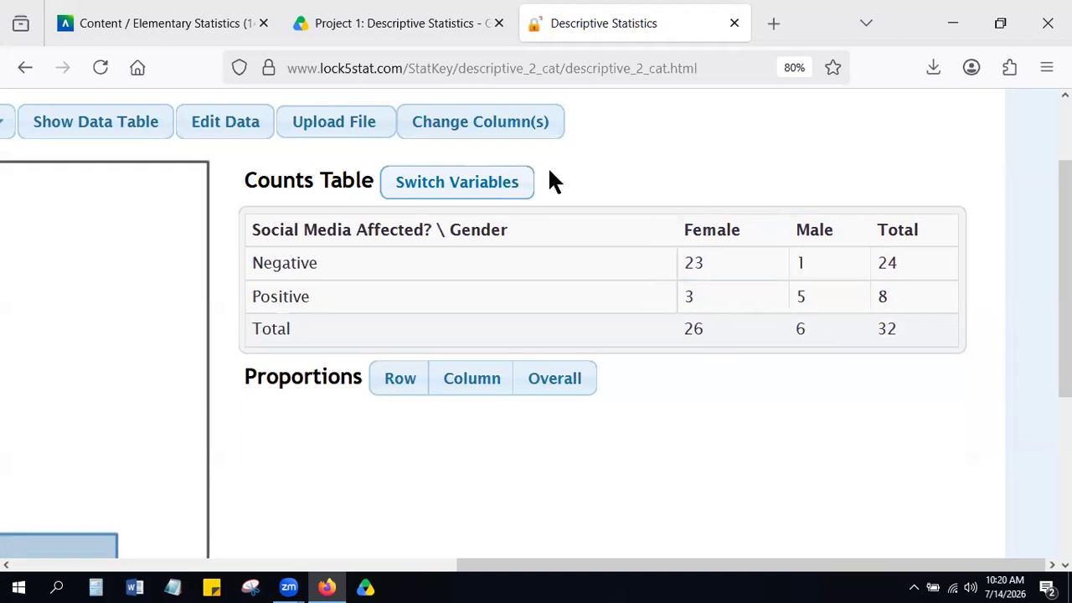
left_click(503, 182)
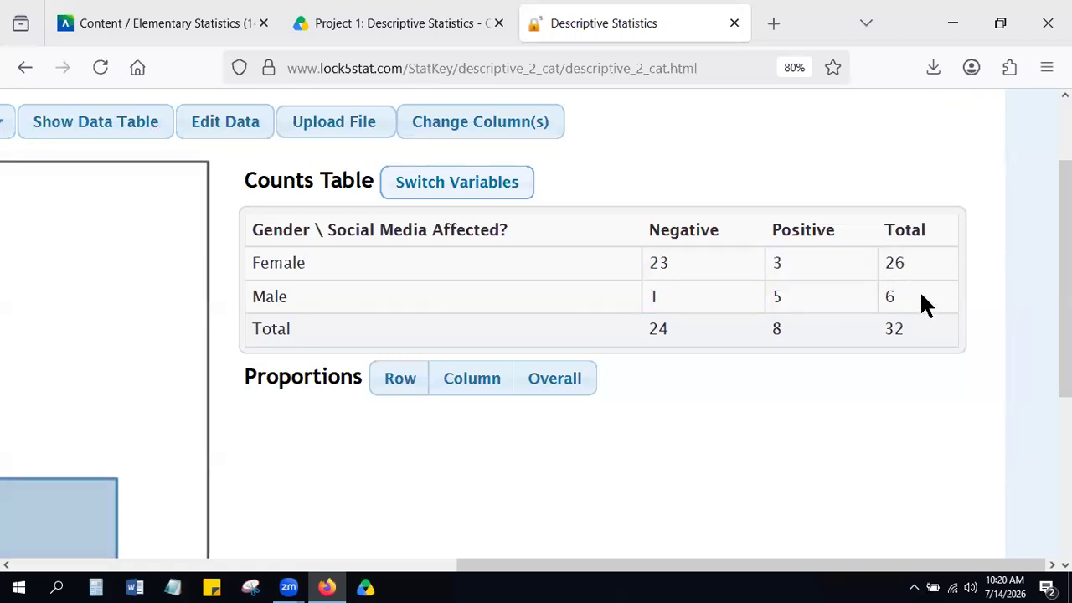
Open StatKey's bootstrap confidence interval tool for a Difference in Proportions
scroll(585, 265, "down", 5)
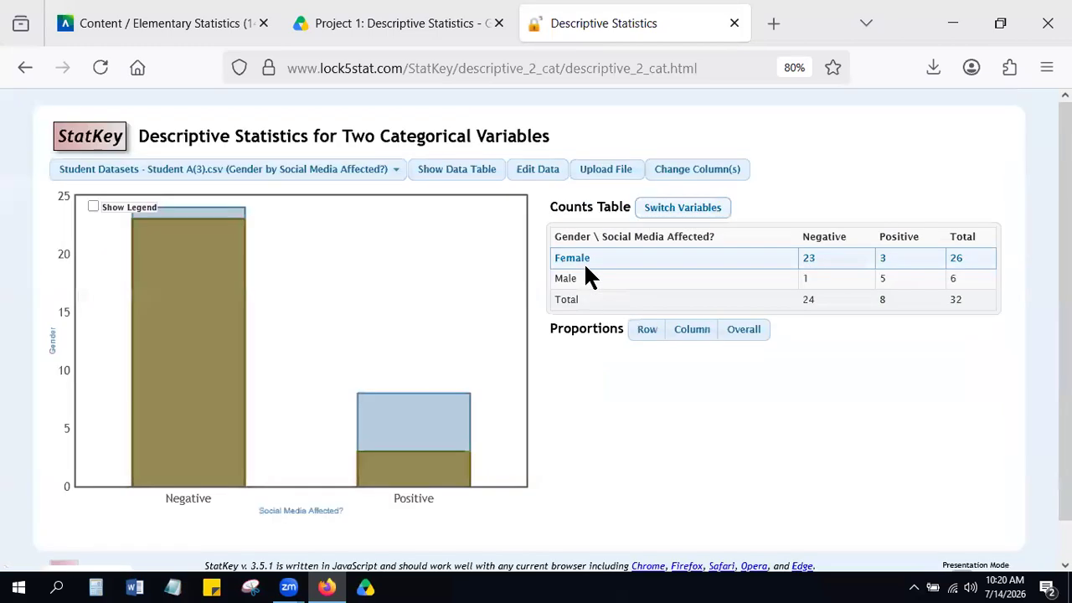
left_click(92, 142)
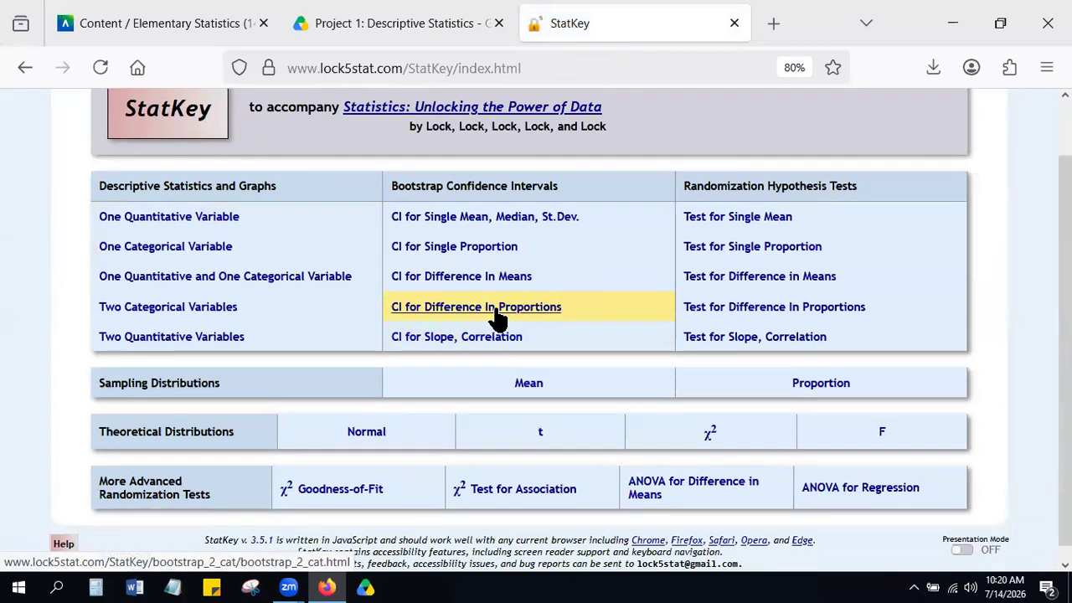
left_click(495, 308)
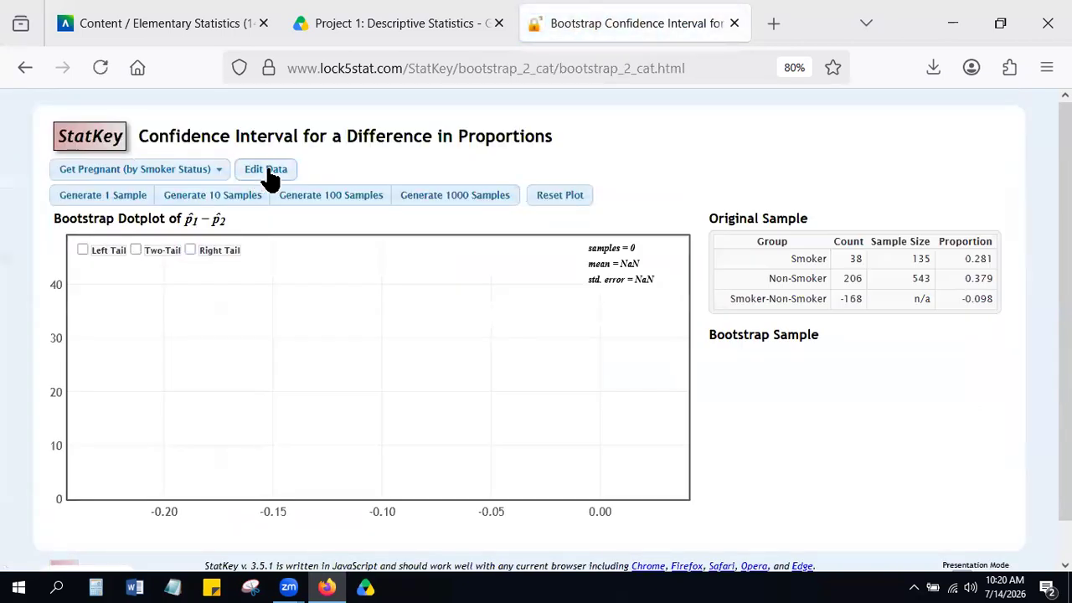
Enter custom data with Group 1 count 23 and sample size 26, and Group 2 count 1 and sample size 6
left_click(273, 179)
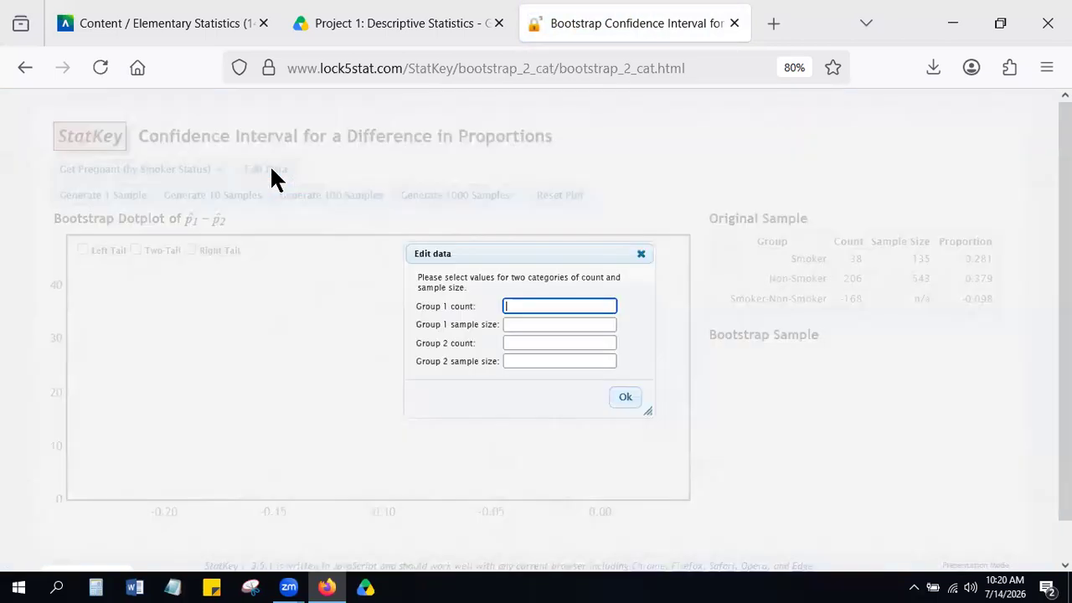
scroll(554, 346, "up", 5)
scroll(555, 346, "up", 1)
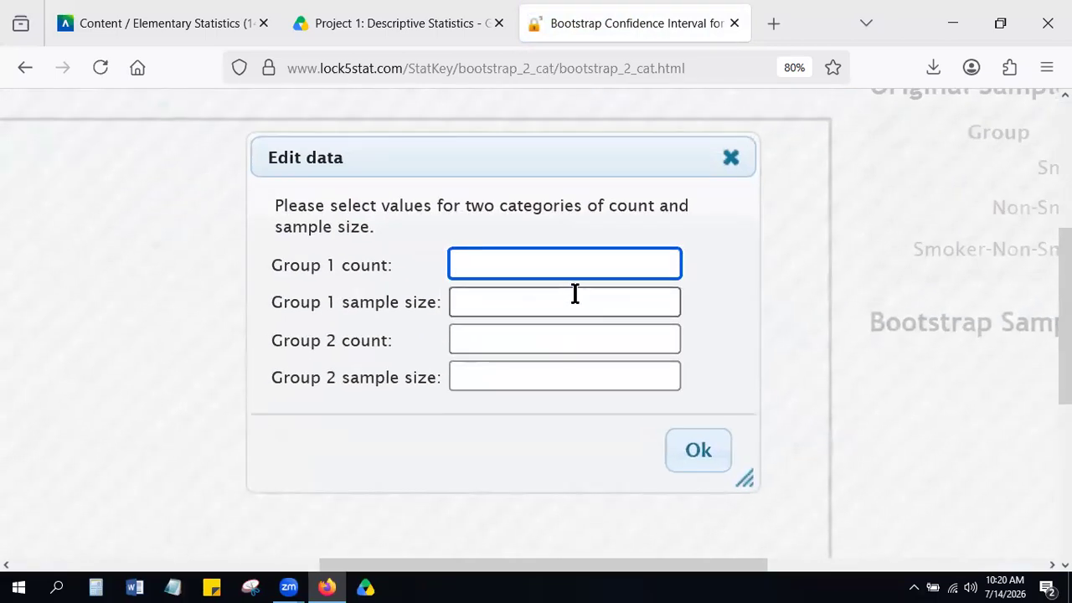
type("23")
key("Tab")
type("26")
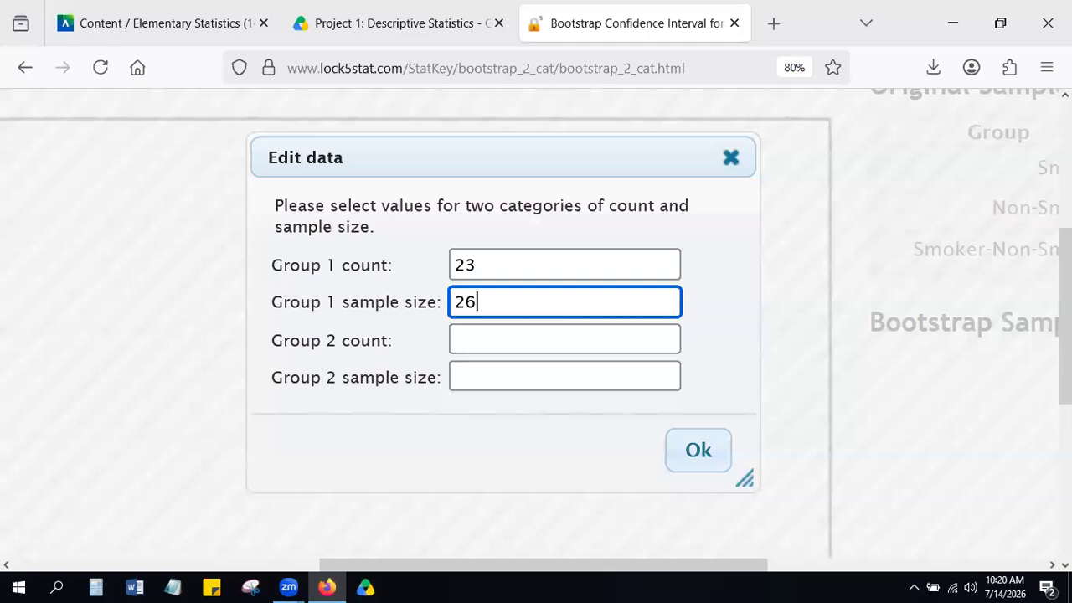
key("Tab")
type("1")
key("Tab")
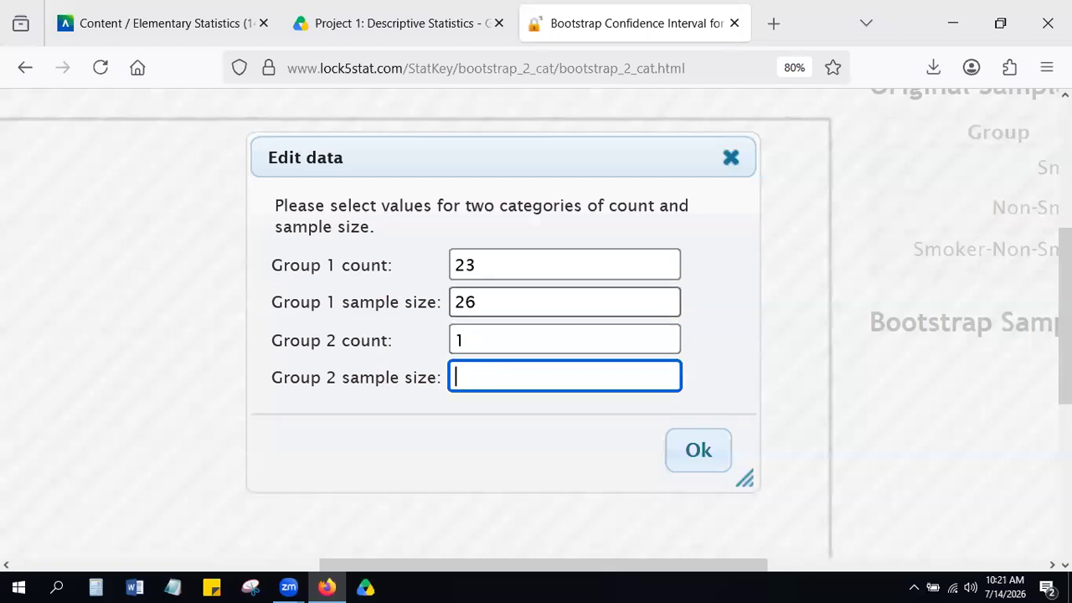
type("6")
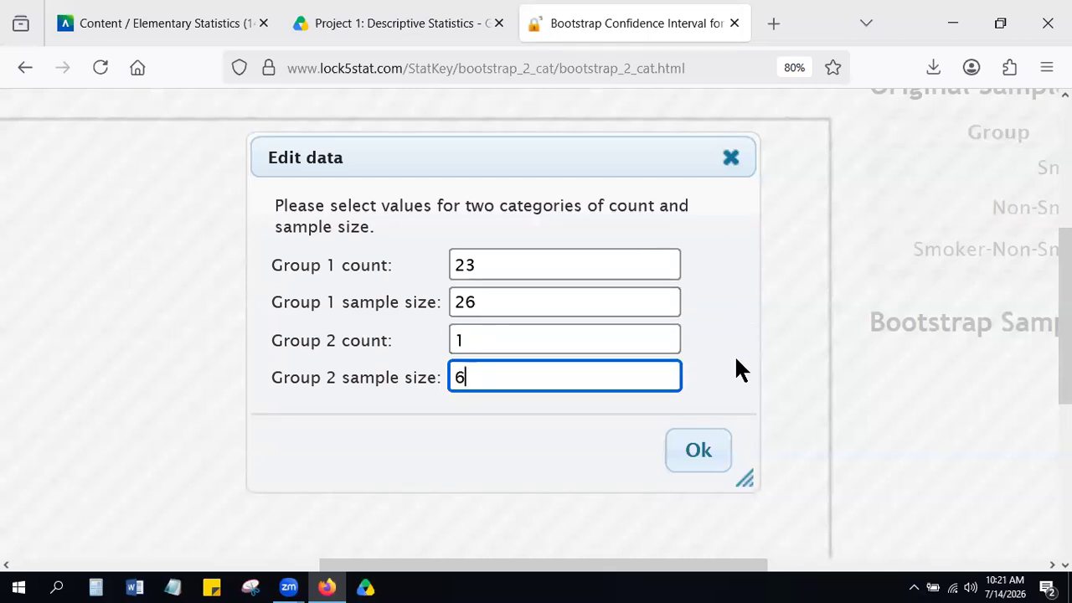
left_click(702, 457)
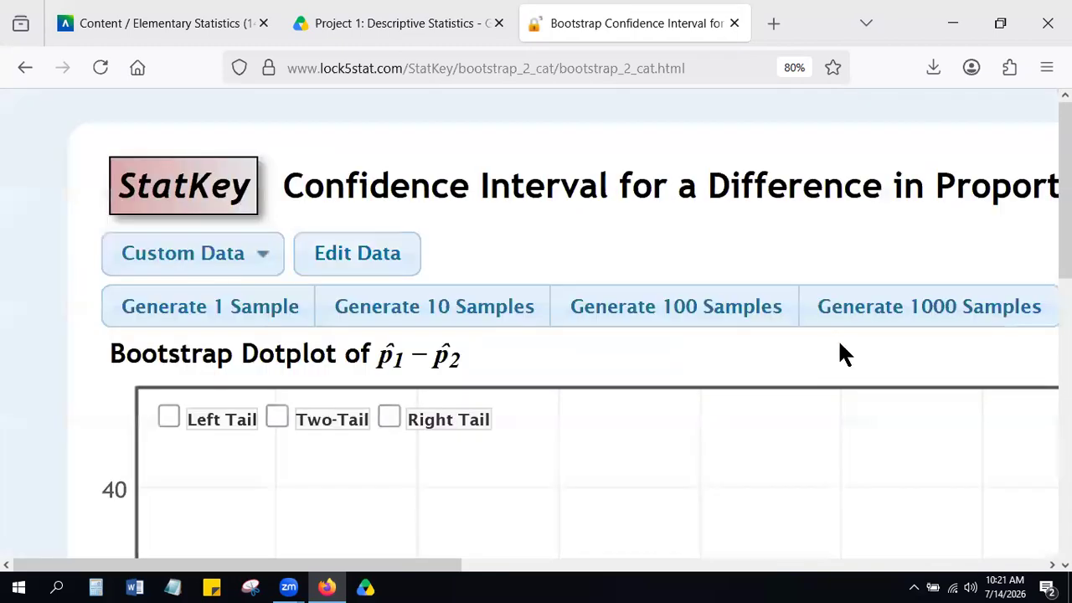
Generate 1000 bootstrap samples for the difference in proportions and turn on the two-tail cutoffs in the dotplot
scroll(837, 352, "right", 10)
scroll(840, 344, "right", 3)
scroll(840, 344, "down", 3)
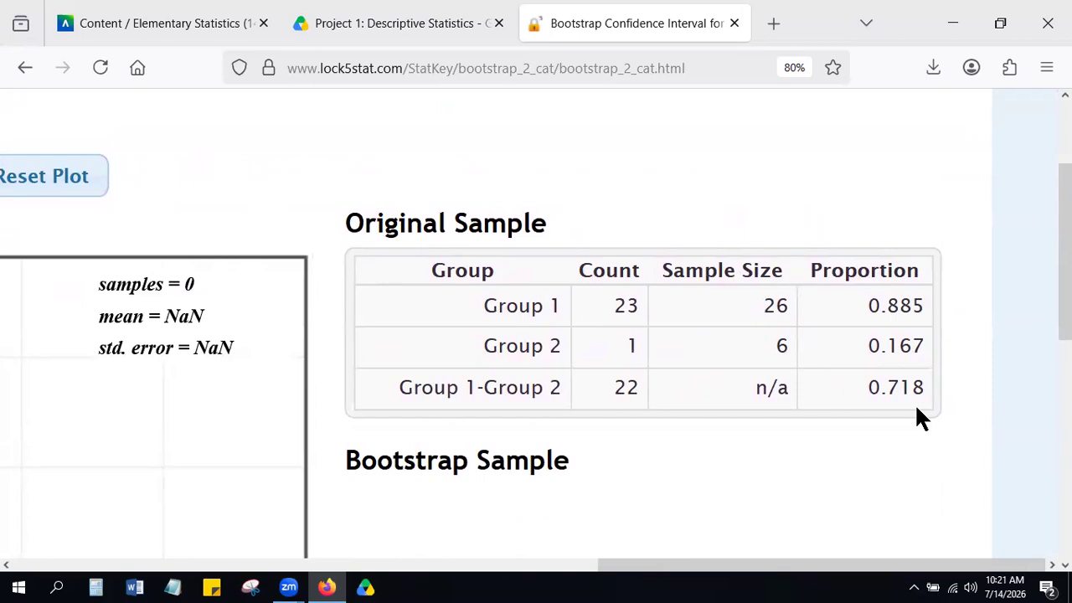
scroll(916, 408, "down", 5)
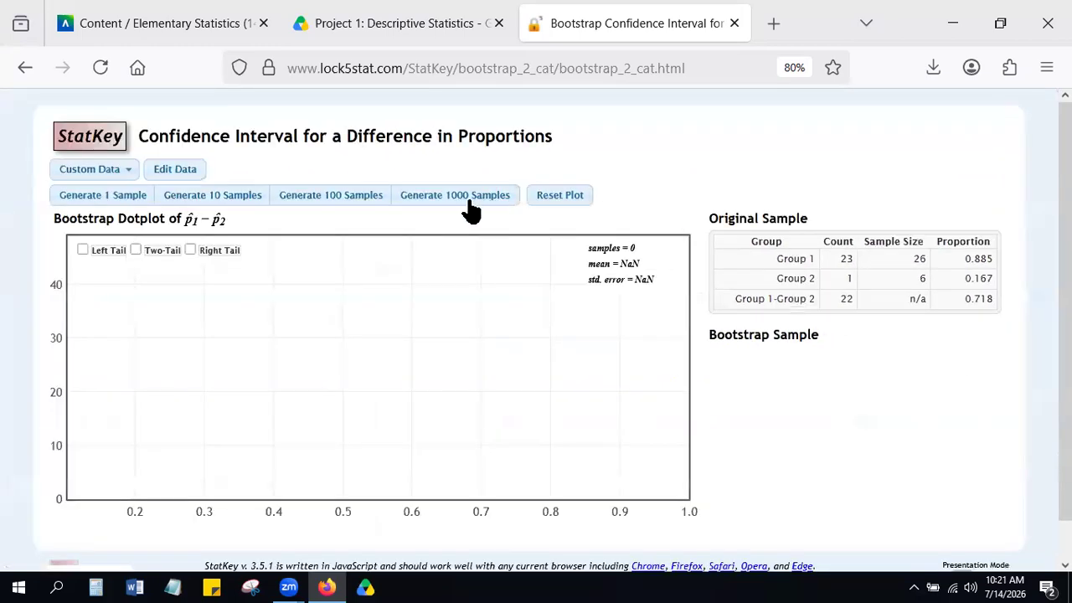
left_click(466, 200)
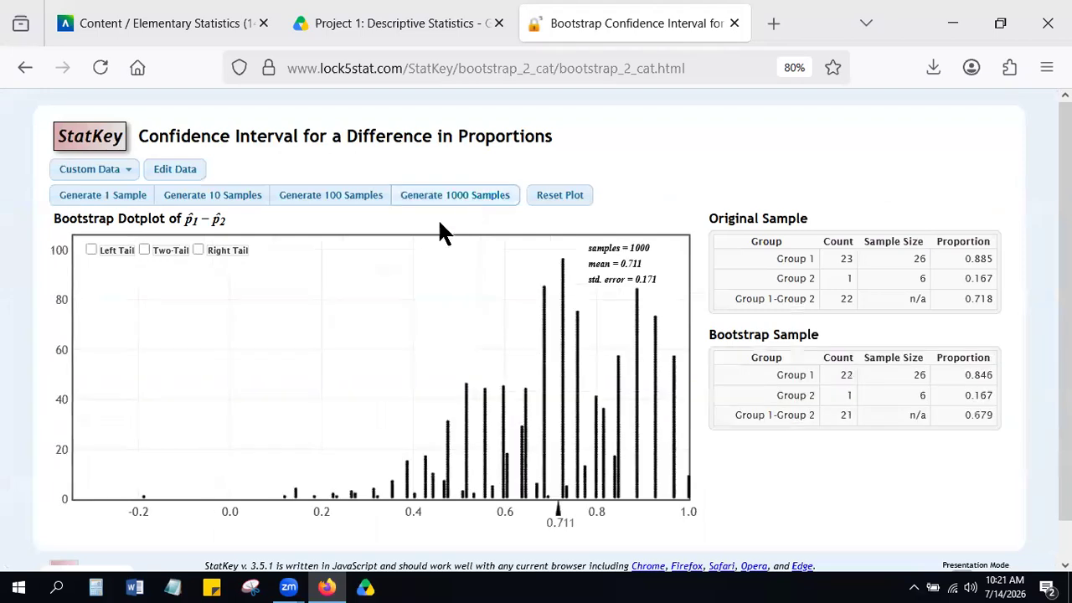
left_click(144, 250)
scroll(655, 206, "down", 1)
left_click(611, 427)
Examine the two-tail interval bounds on the bootstrap dotplot and the group proportions in the original sample table
scroll(611, 427, "up", 5, "ctrl")
scroll(612, 431, "down", 1)
scroll(613, 431, "up", 3)
scroll(612, 430, "down", 1)
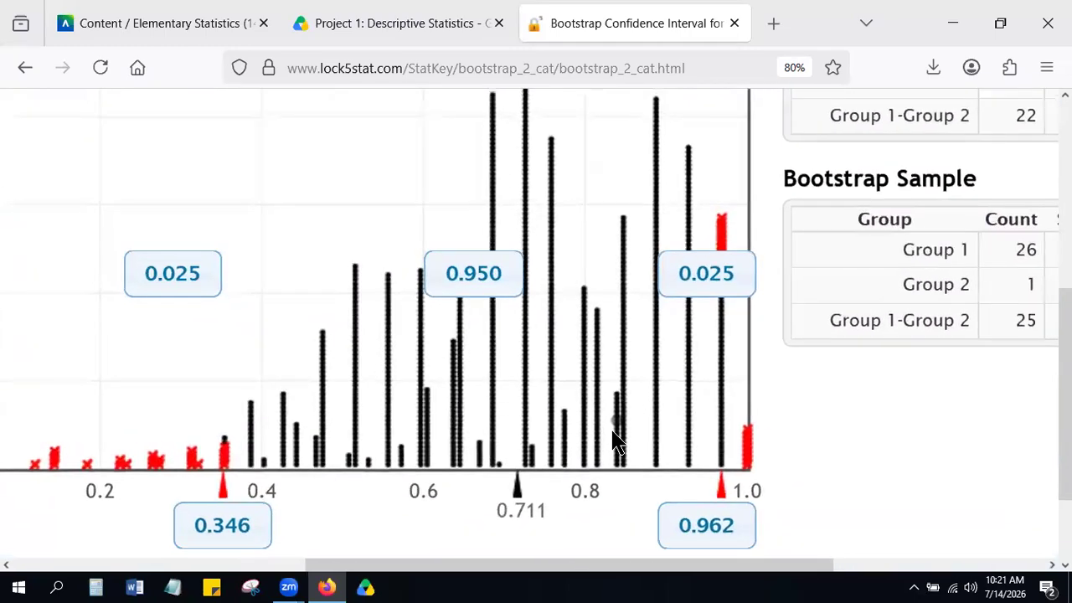
scroll(613, 430, "up", 1)
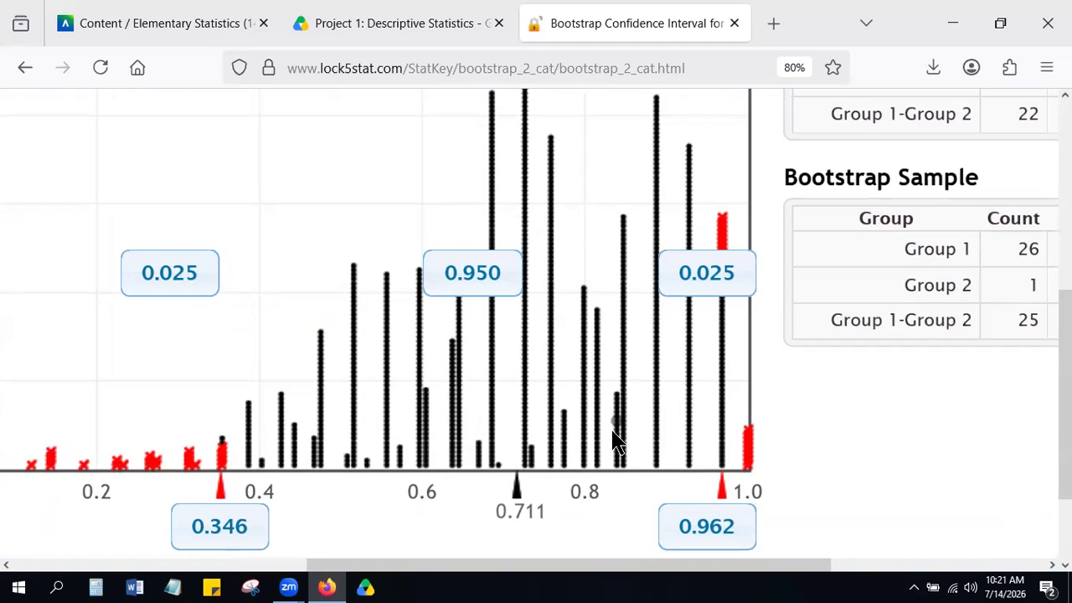
scroll(613, 433, "down", 5)
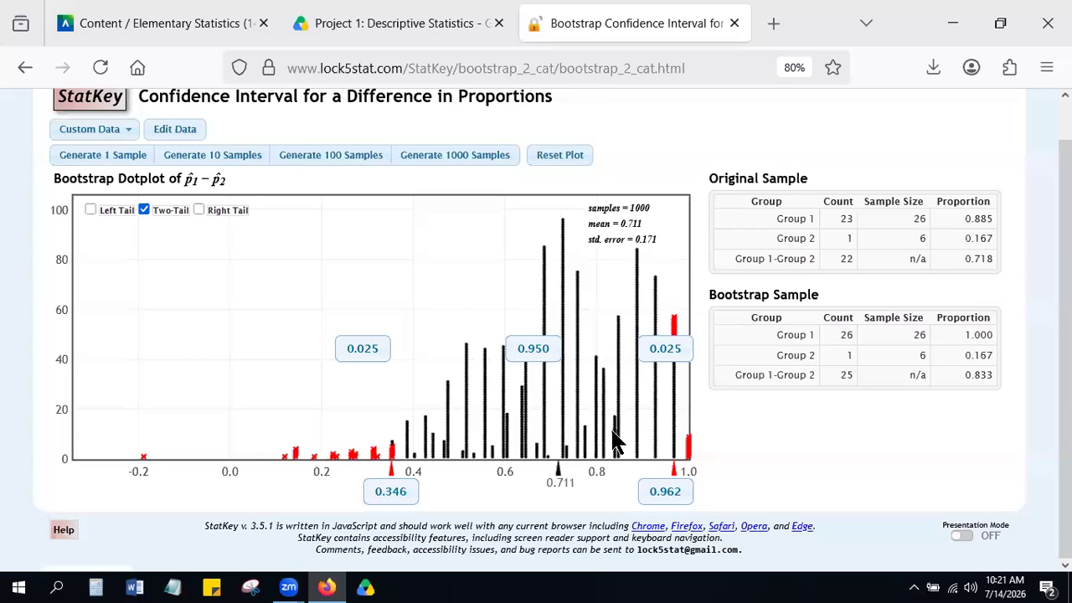
scroll(707, 382, "up", 1)
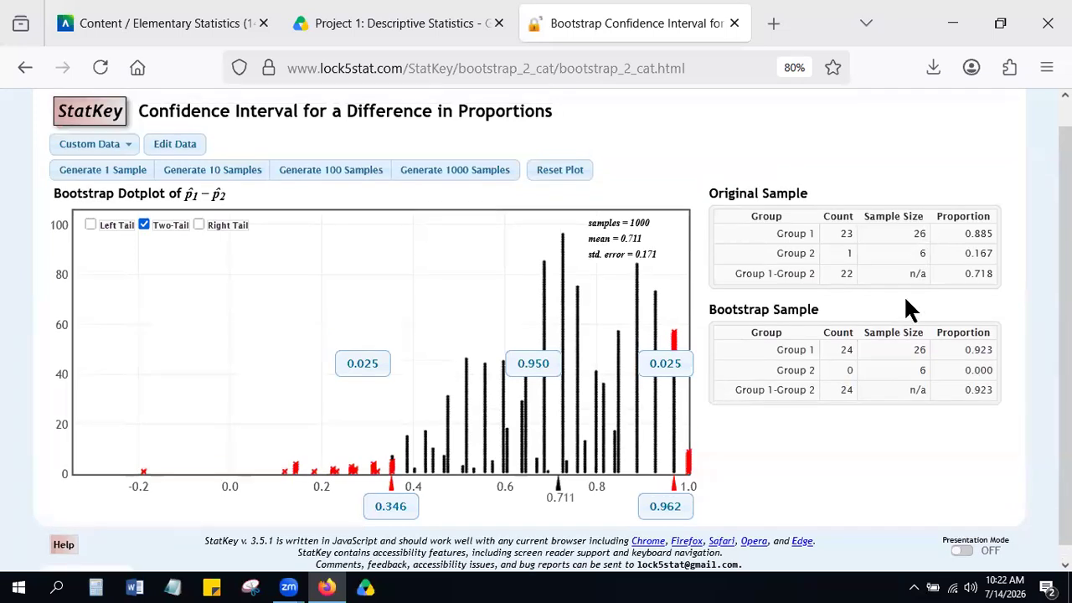
scroll(961, 220, "up", 5)
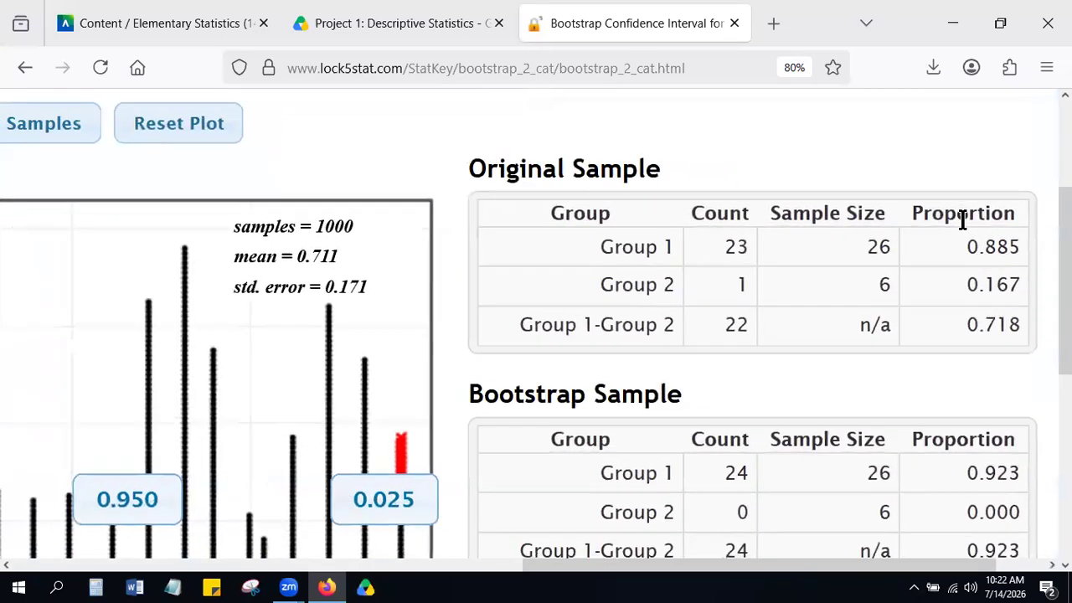
scroll(963, 221, "up", 3)
scroll(902, 276, "up", 1)
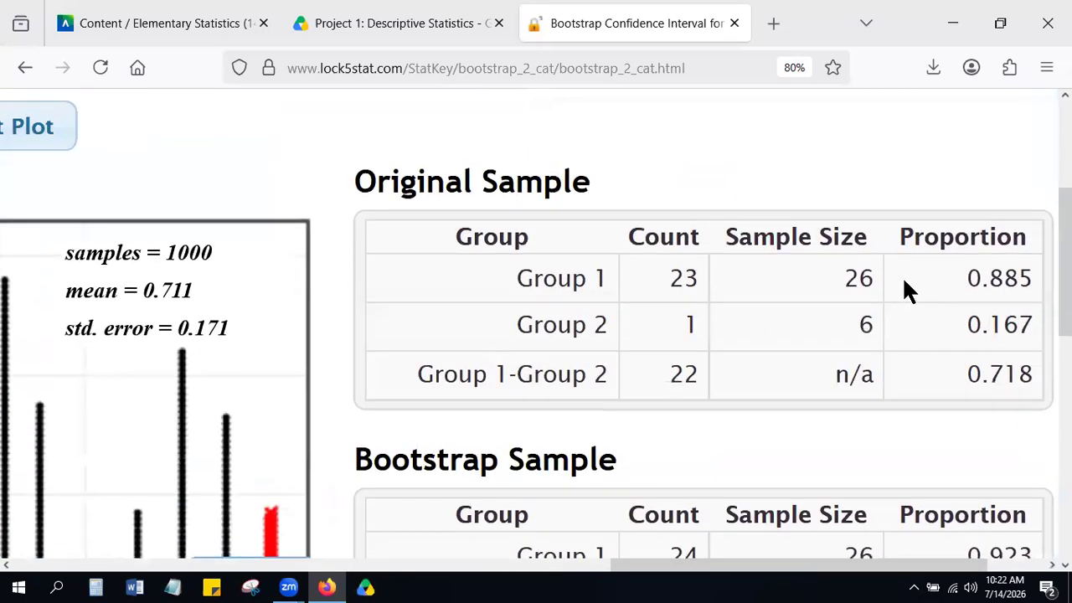
scroll(903, 276, "down", 6)
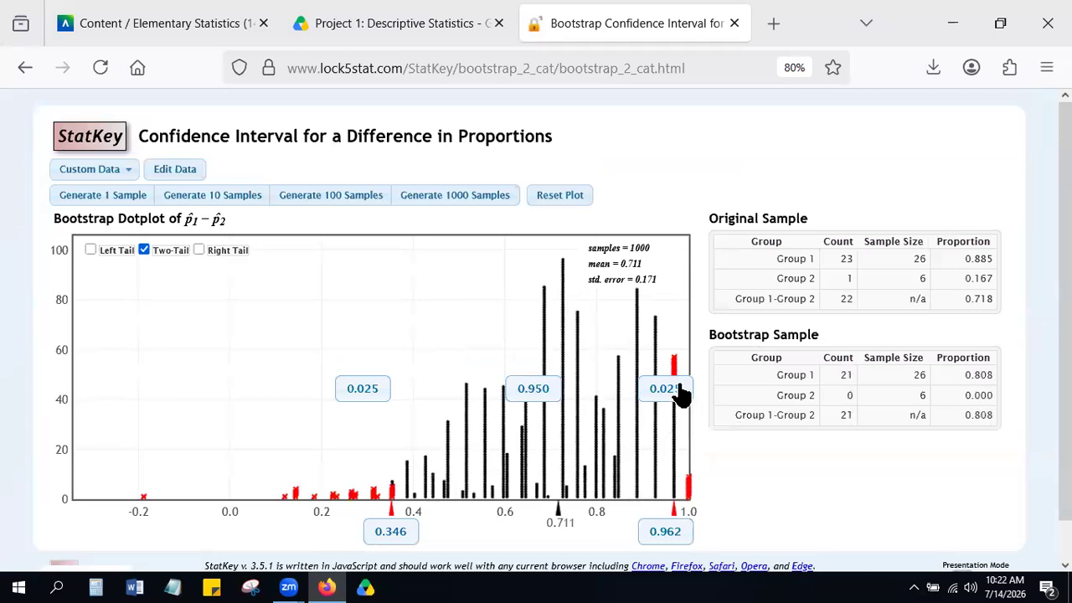
Return to the StatKey home page with the list of analysis tools
left_click(84, 136)
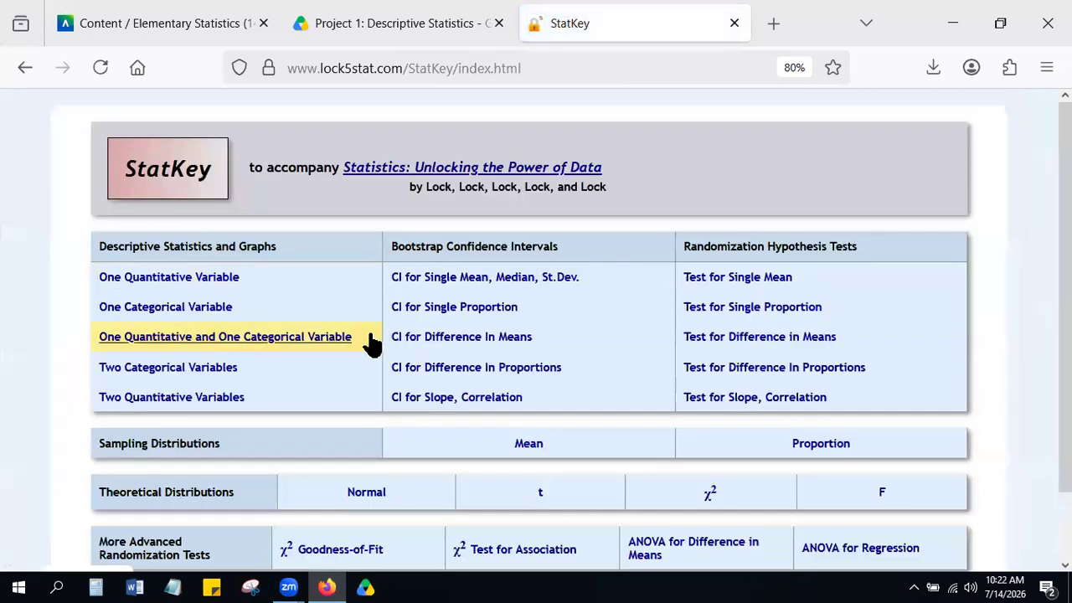